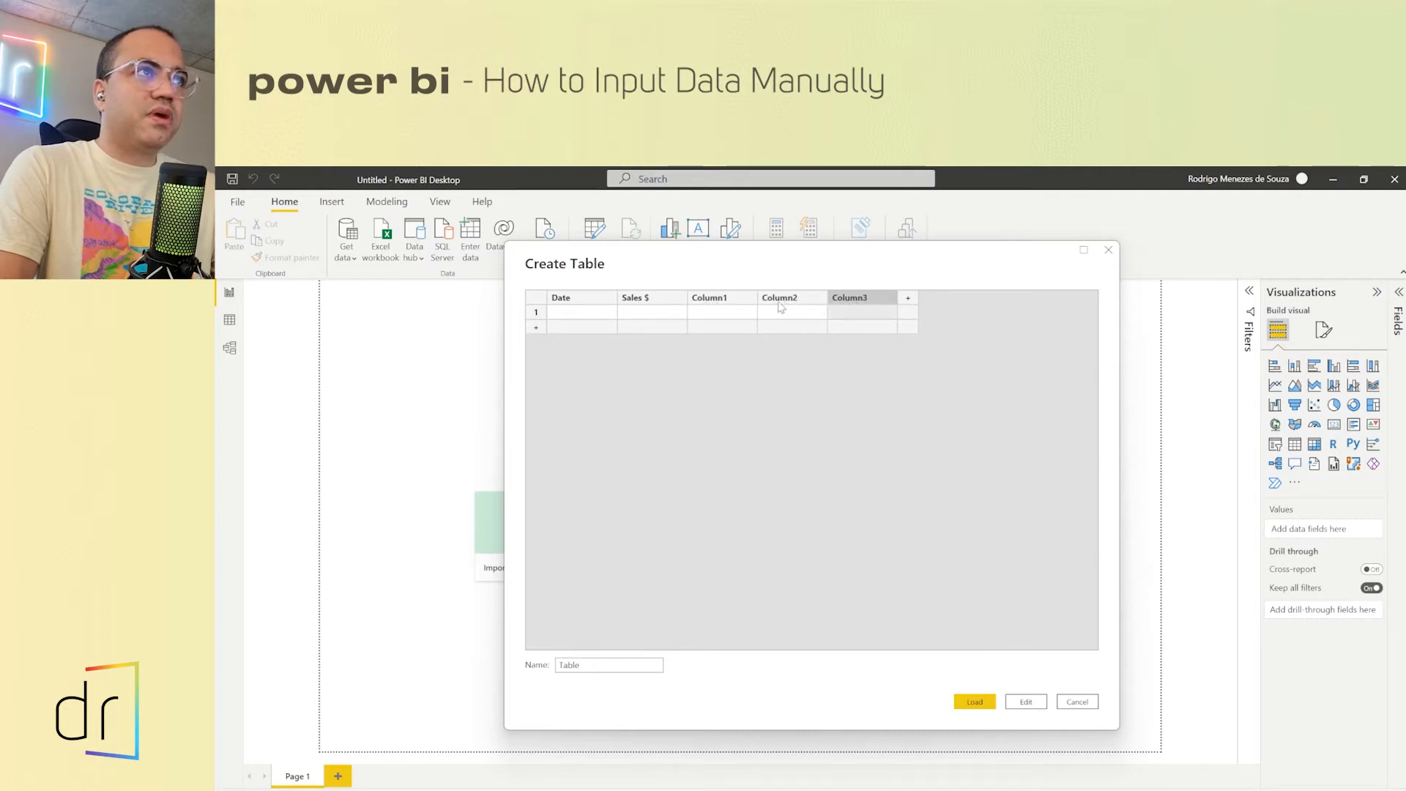
Step: Delete the unused Column1, Column2 and Column3 so that only Date and Sales $ remain in the new table
right_click(734, 297)
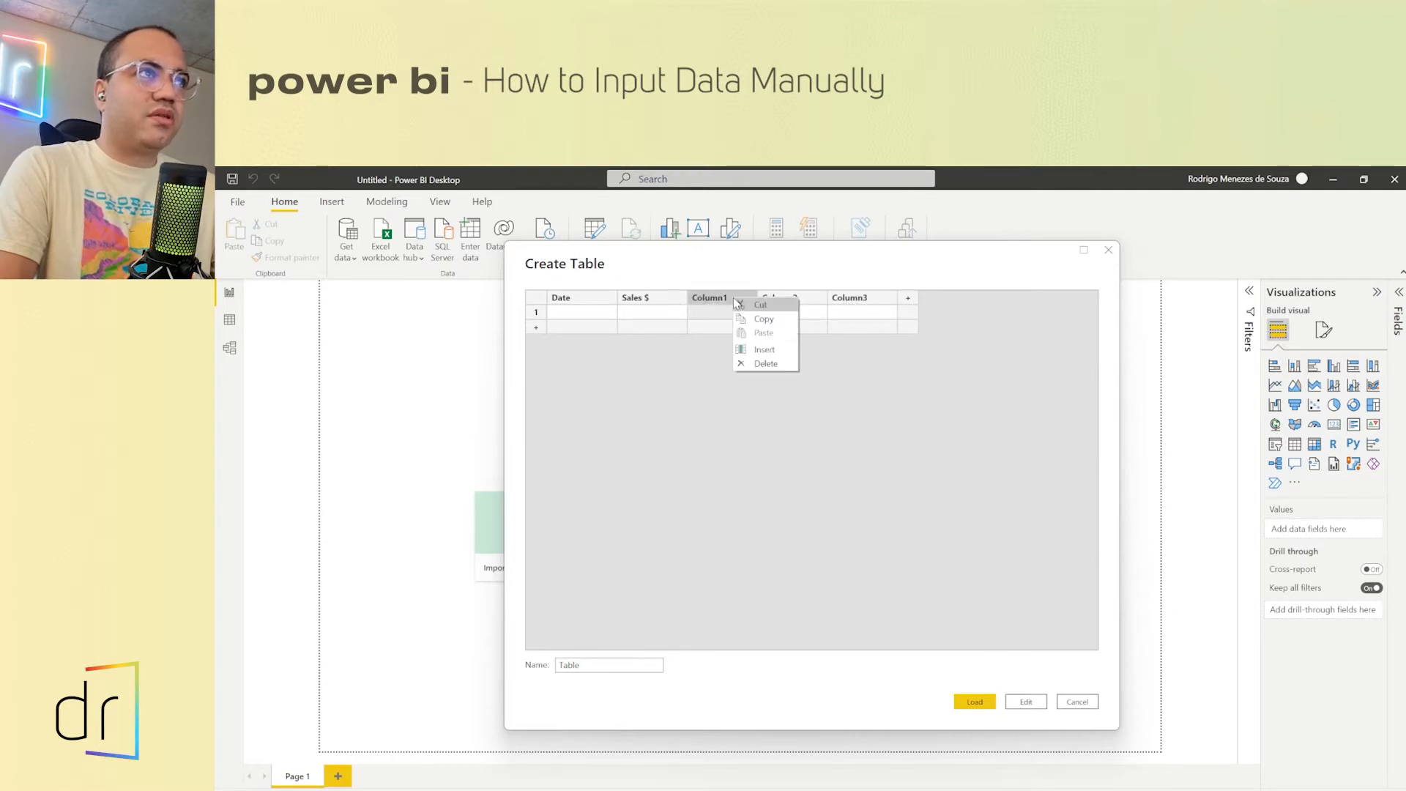
click(766, 366)
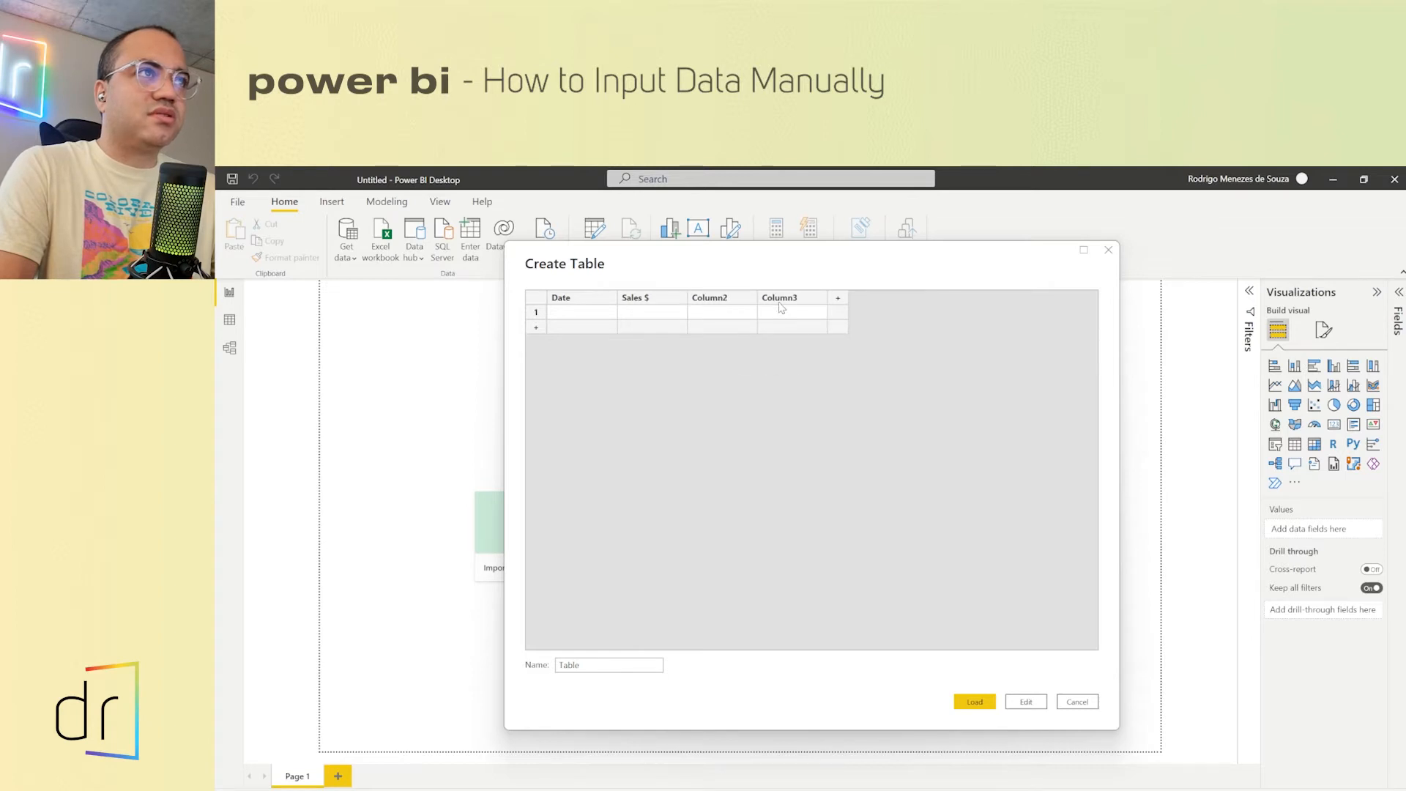
right_click(723, 298)
click(756, 367)
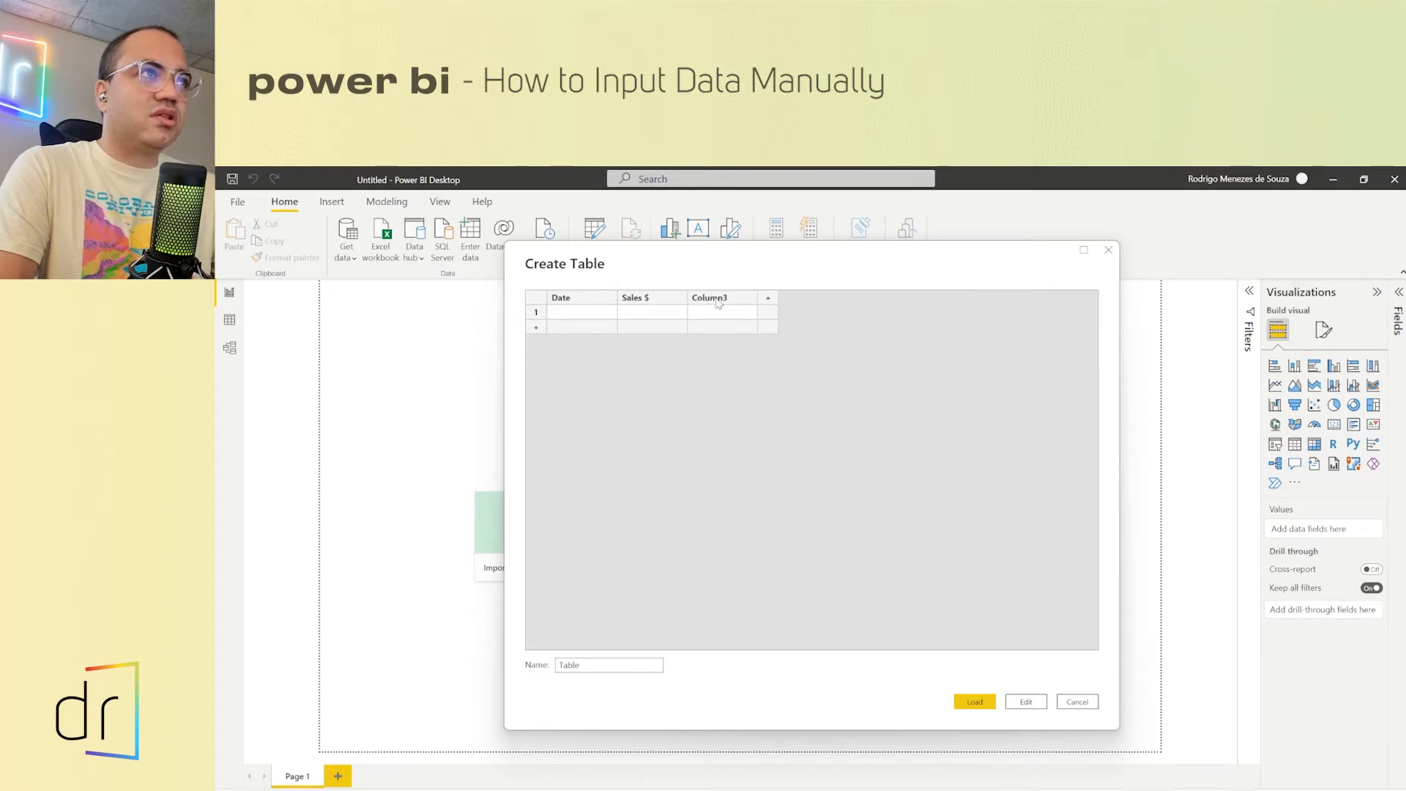
right_click(717, 298)
click(743, 365)
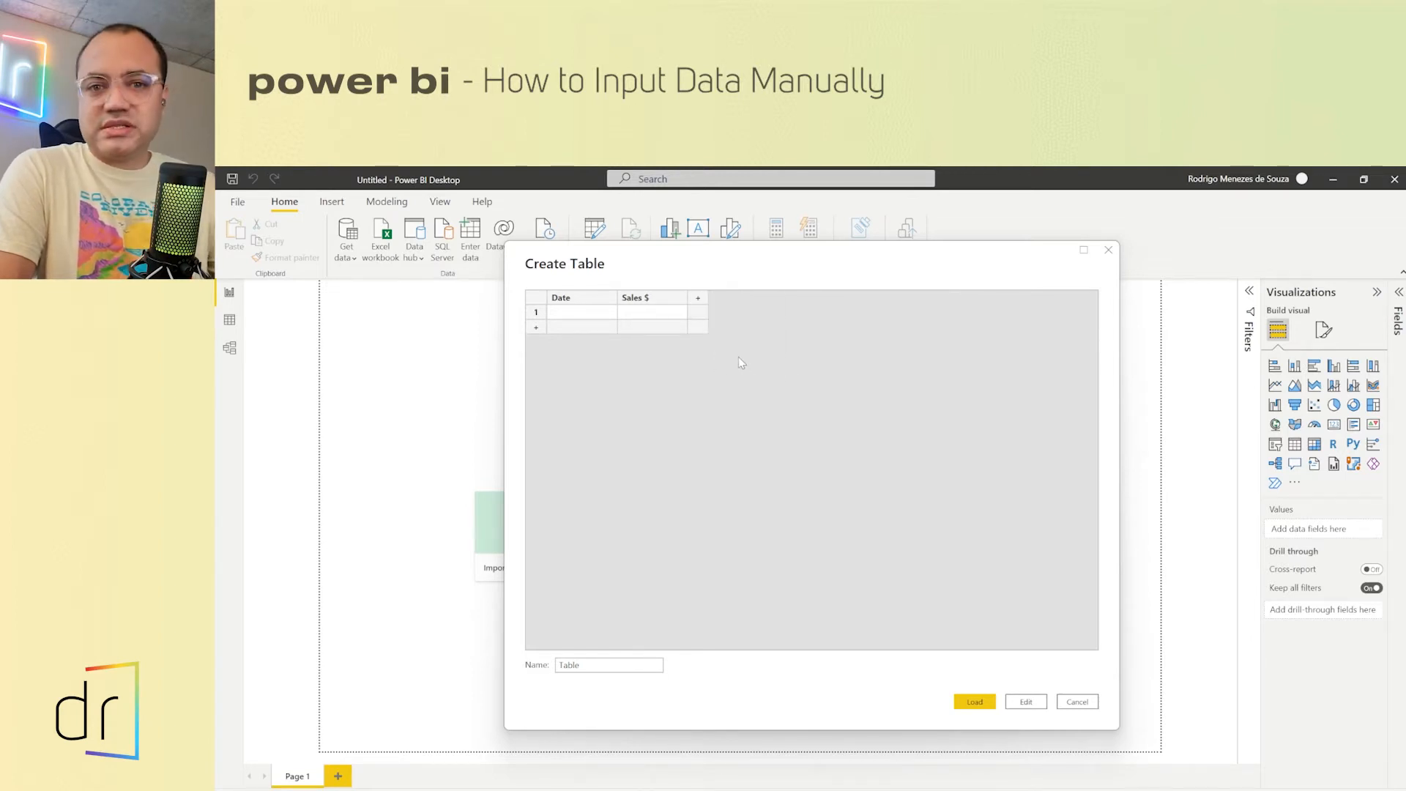
Step: Add empty rows to the table until it has eight rows
click(583, 314)
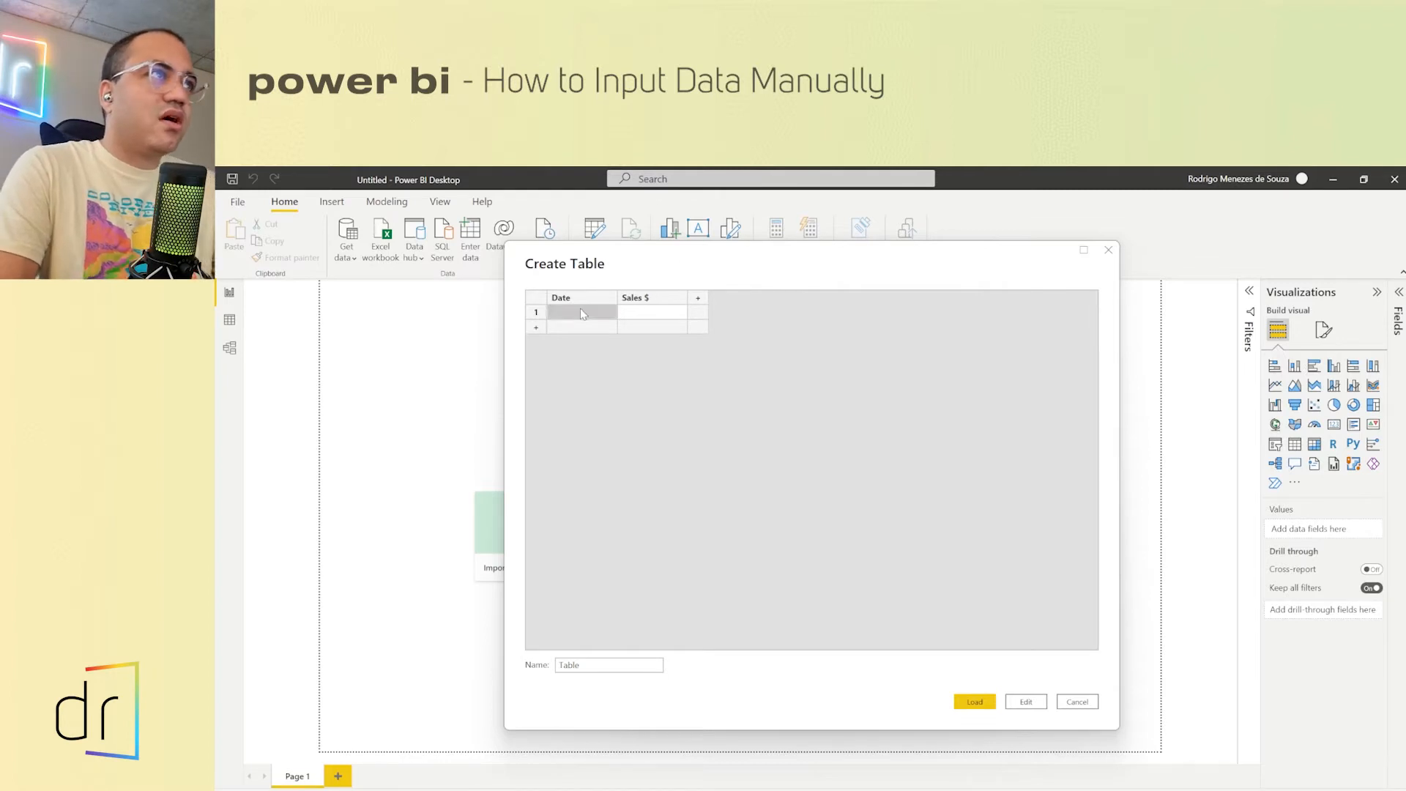
click(535, 328)
click(534, 341)
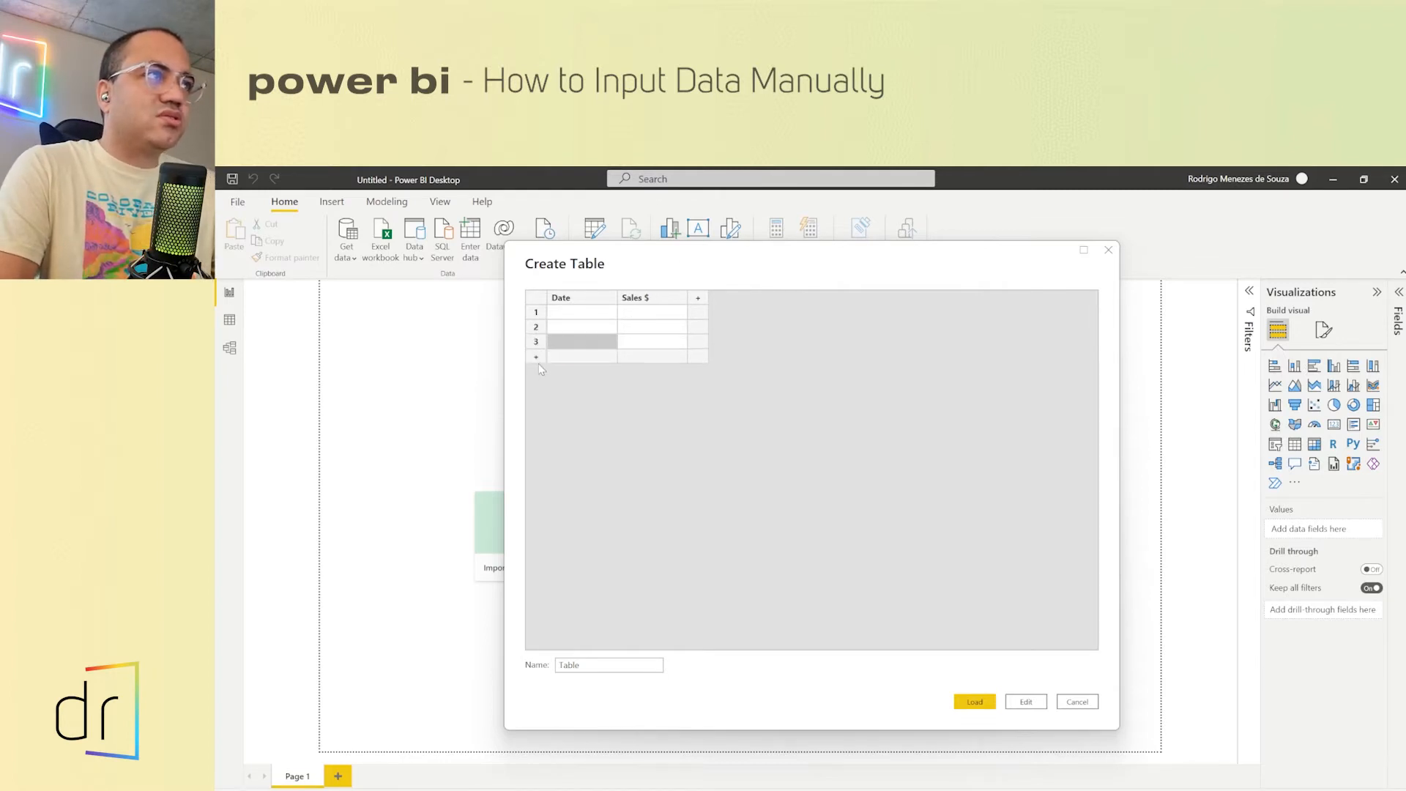
click(536, 357)
click(535, 371)
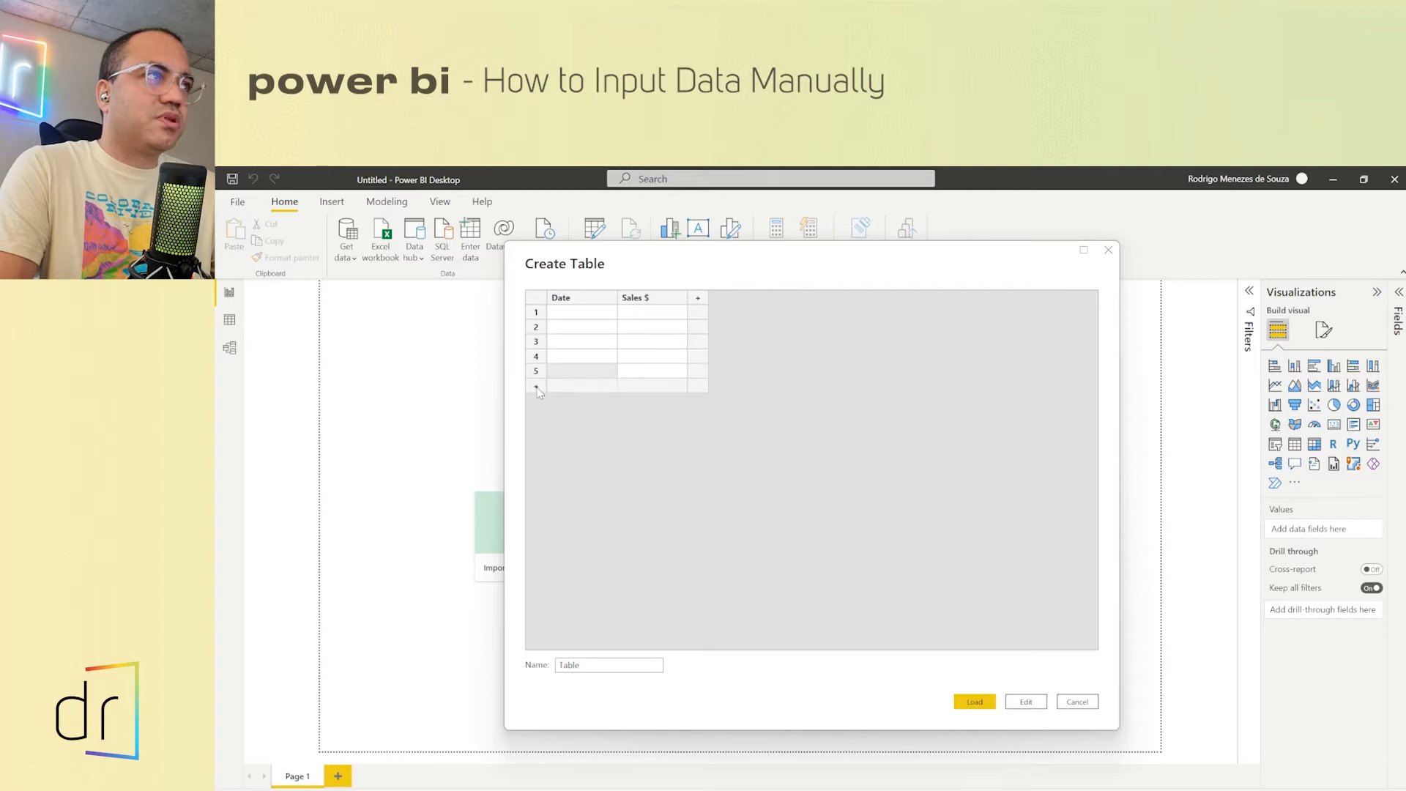
click(535, 386)
click(535, 400)
click(537, 415)
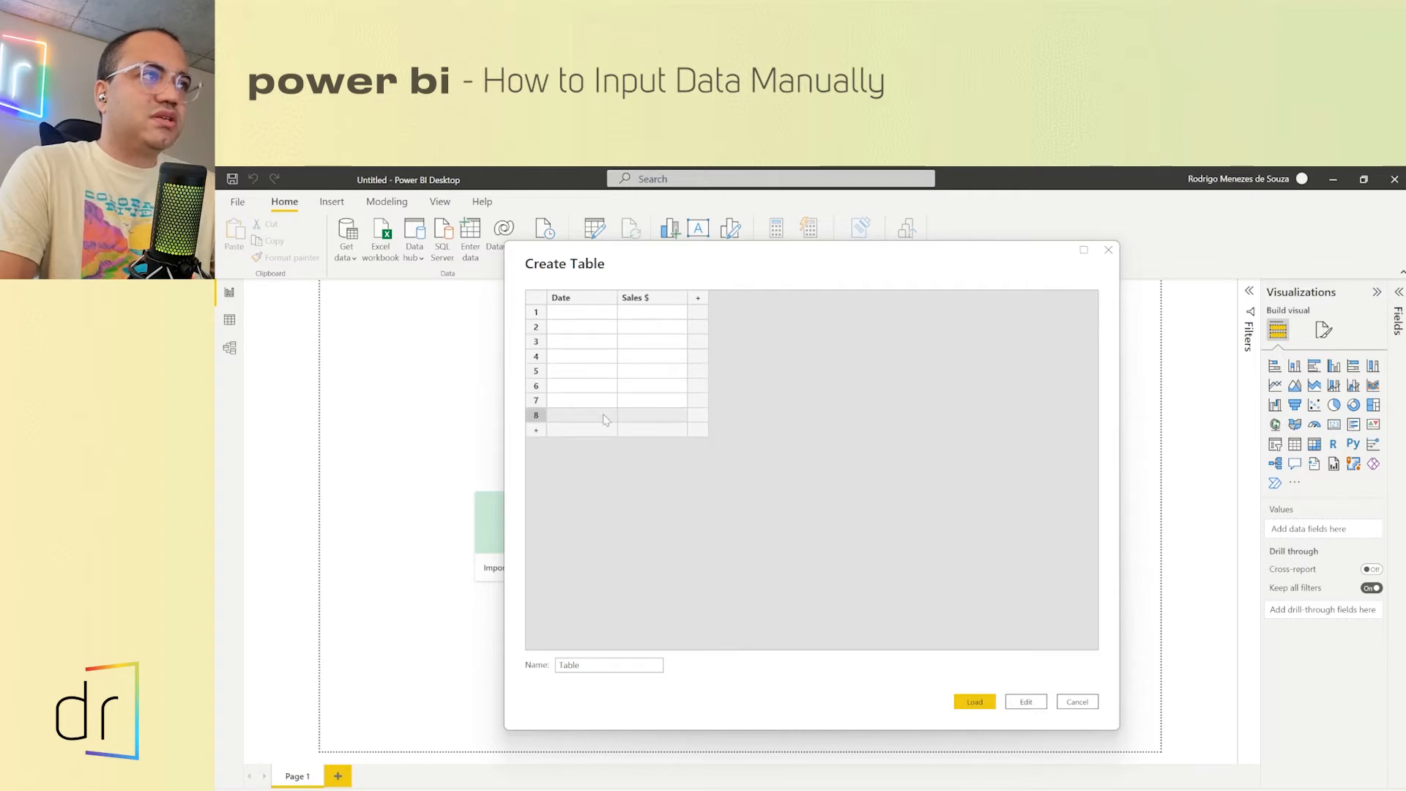
Step: Delete rows 8, 7 and 6, and add one empty row so the table has six rows
right_click(536, 419)
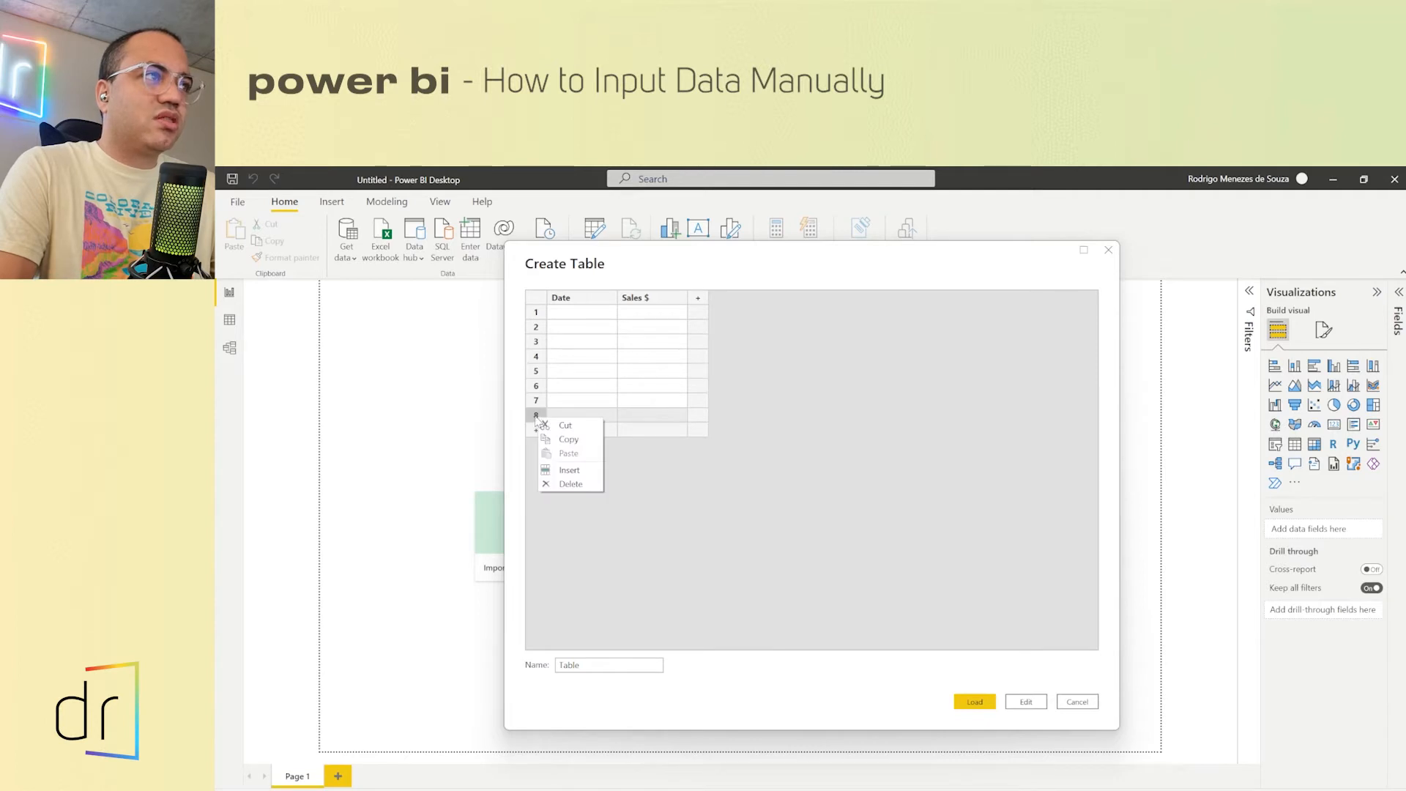
click(570, 483)
right_click(536, 399)
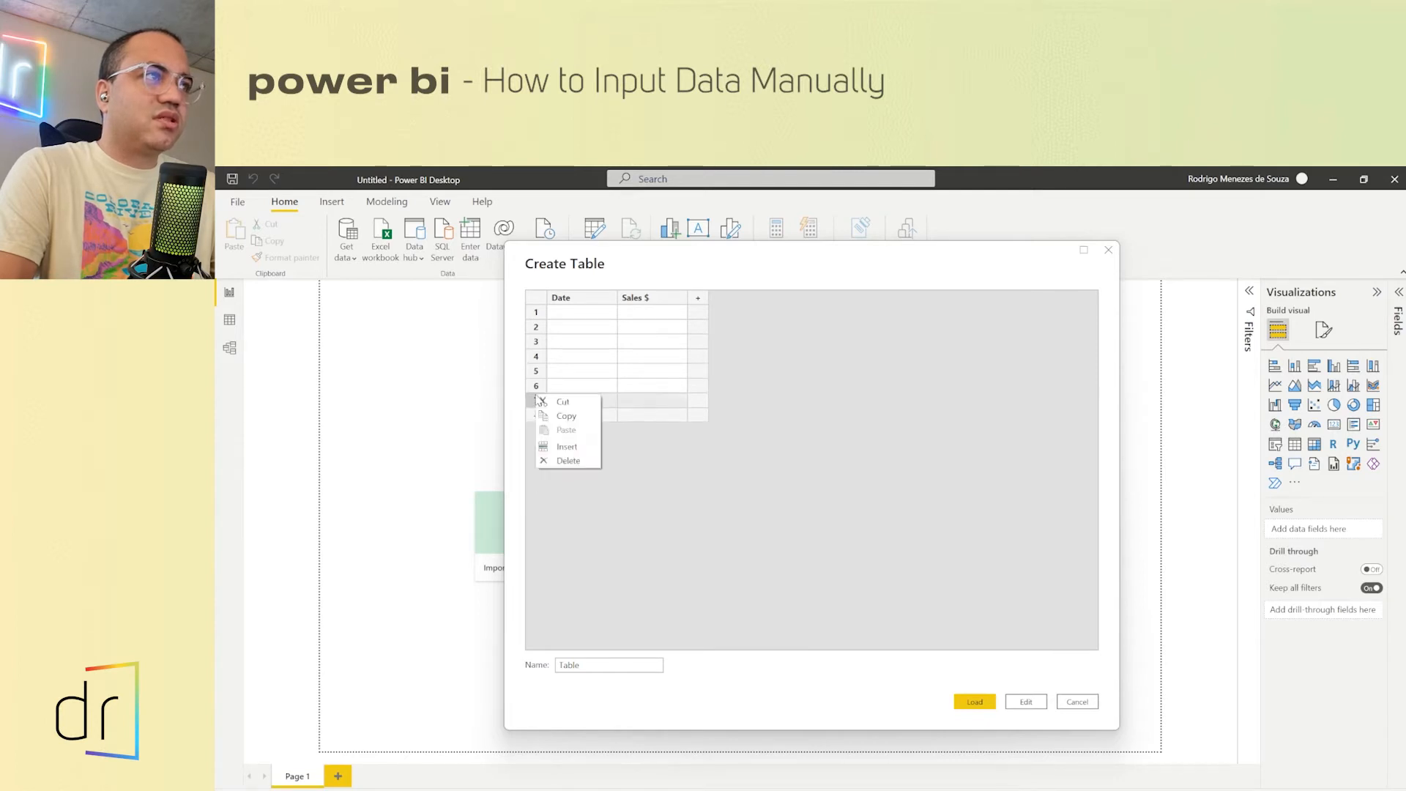
click(564, 459)
right_click(536, 385)
click(565, 443)
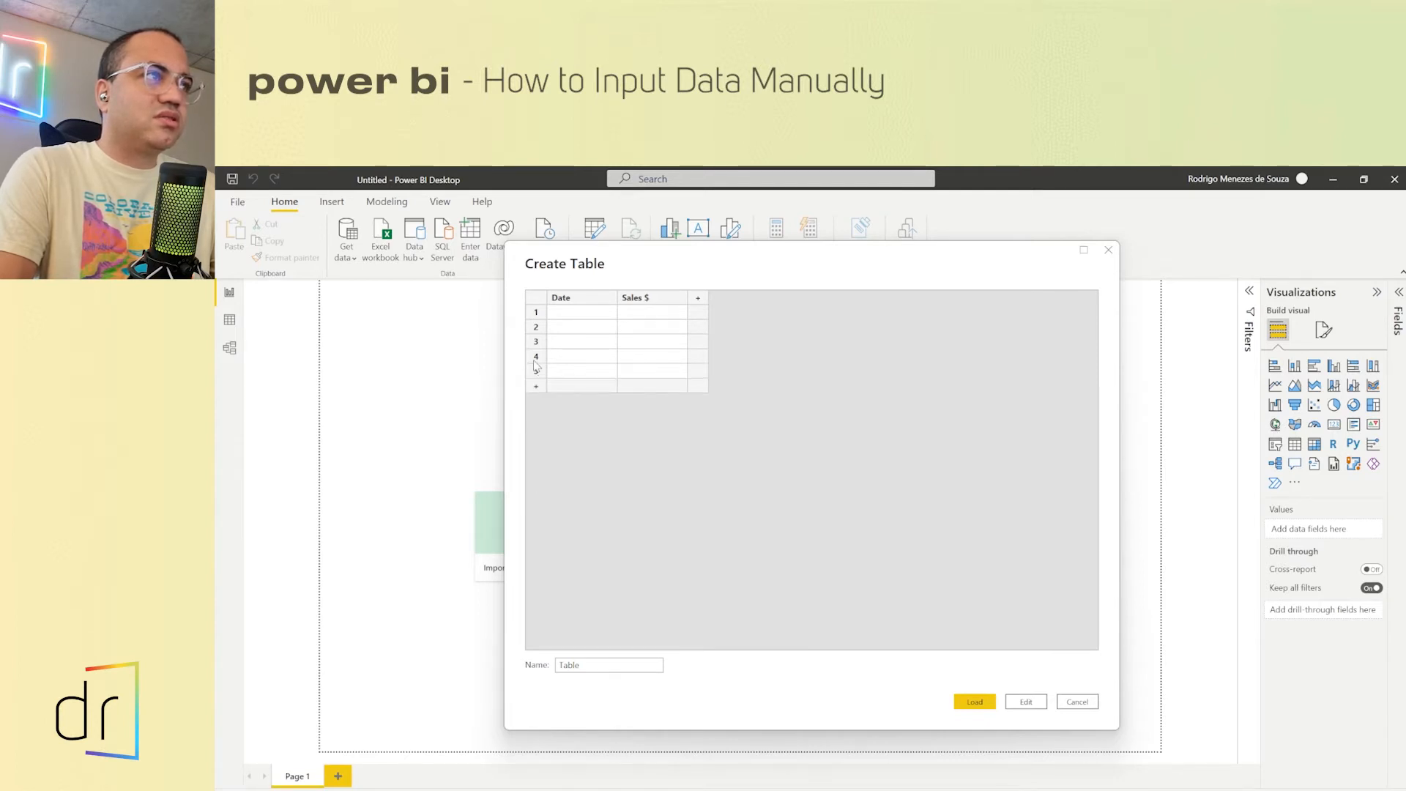
click(536, 386)
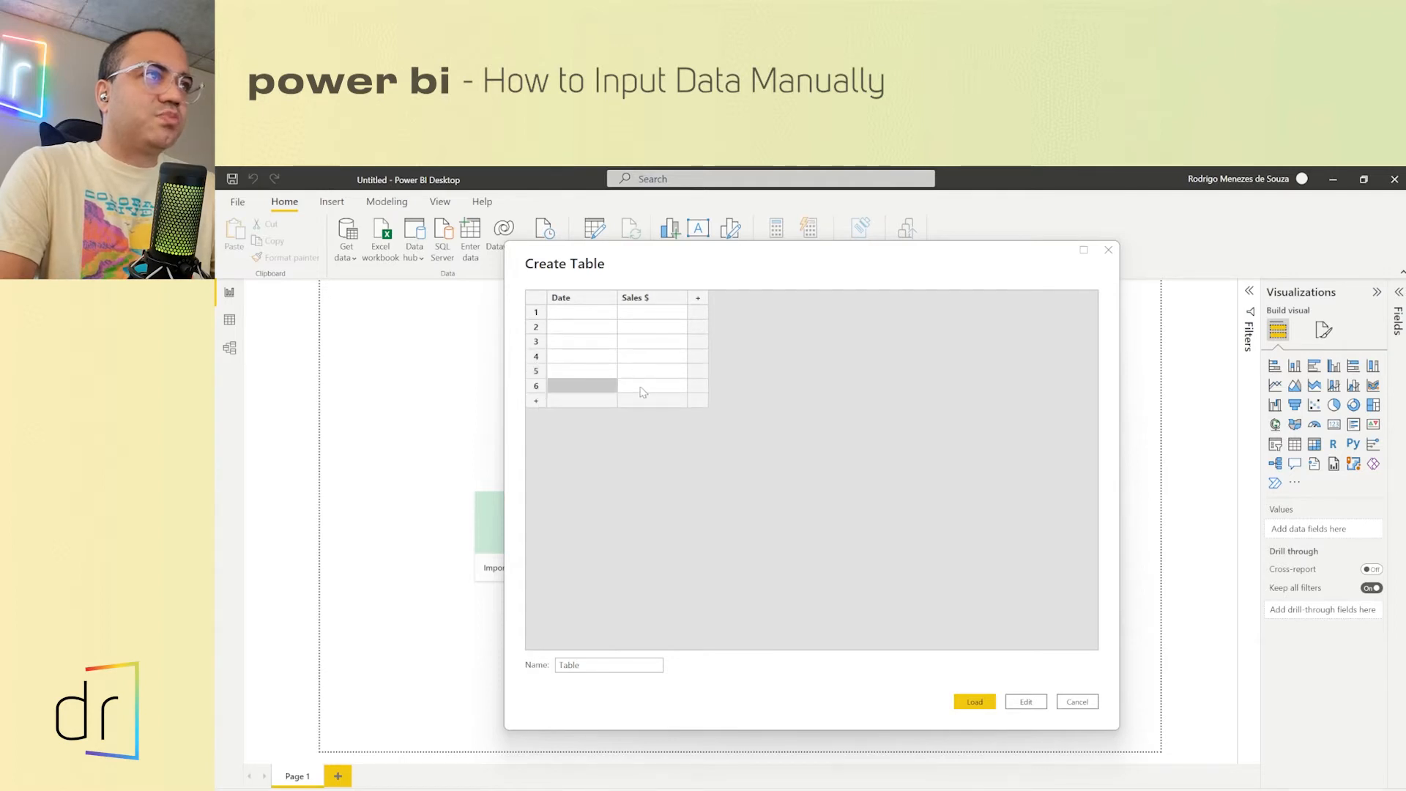
Step: Enter 01/01/2022 as the date in row 1
click(580, 315)
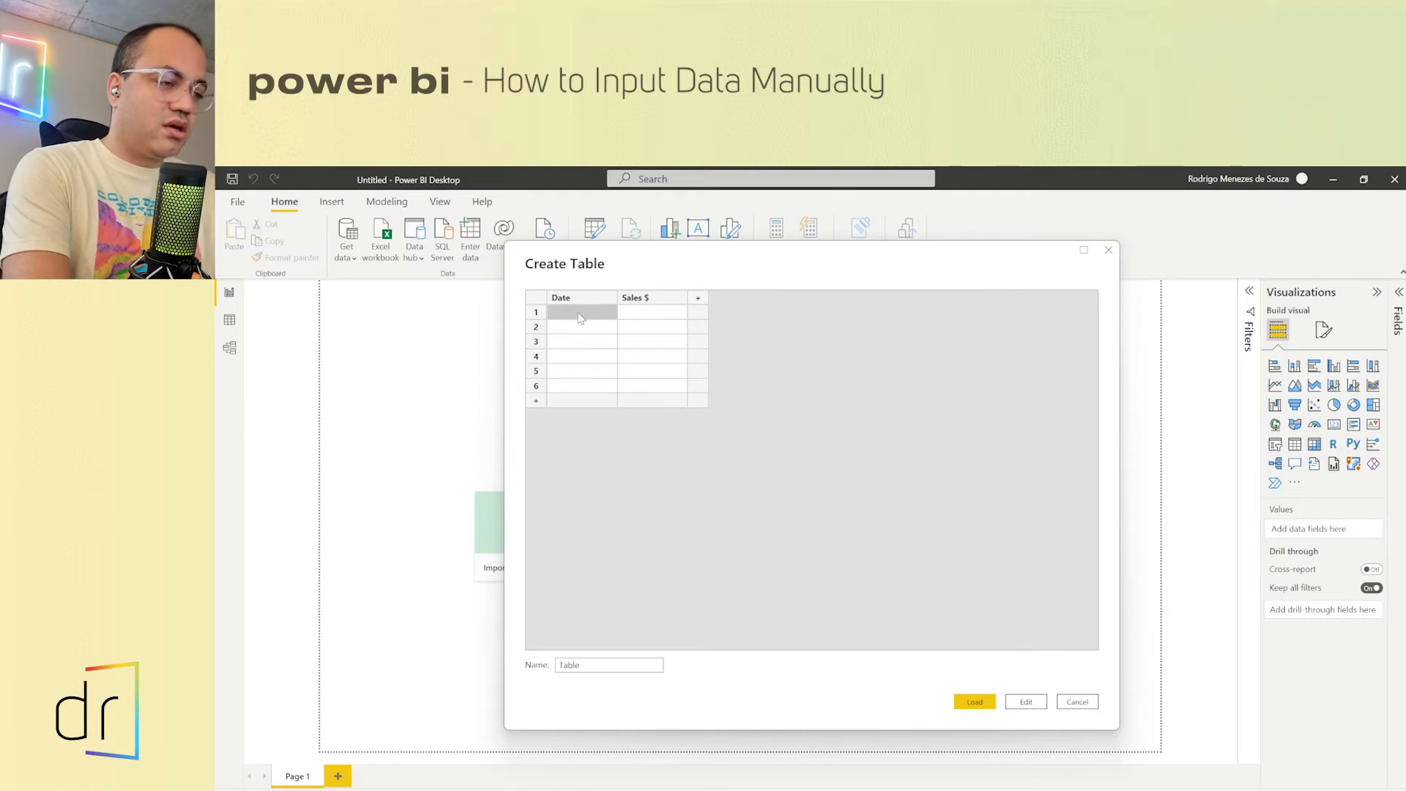
text(01/0)
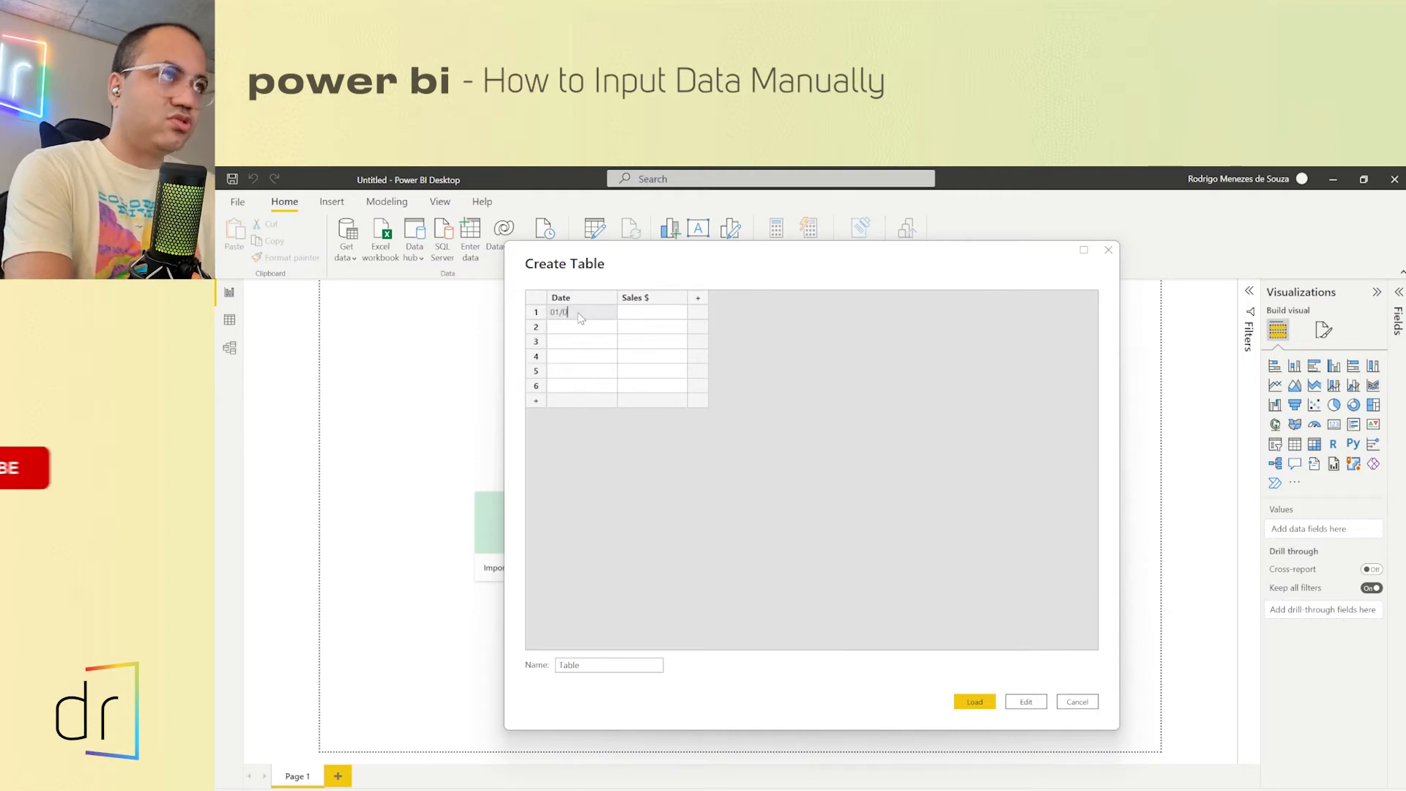
text(1/2)
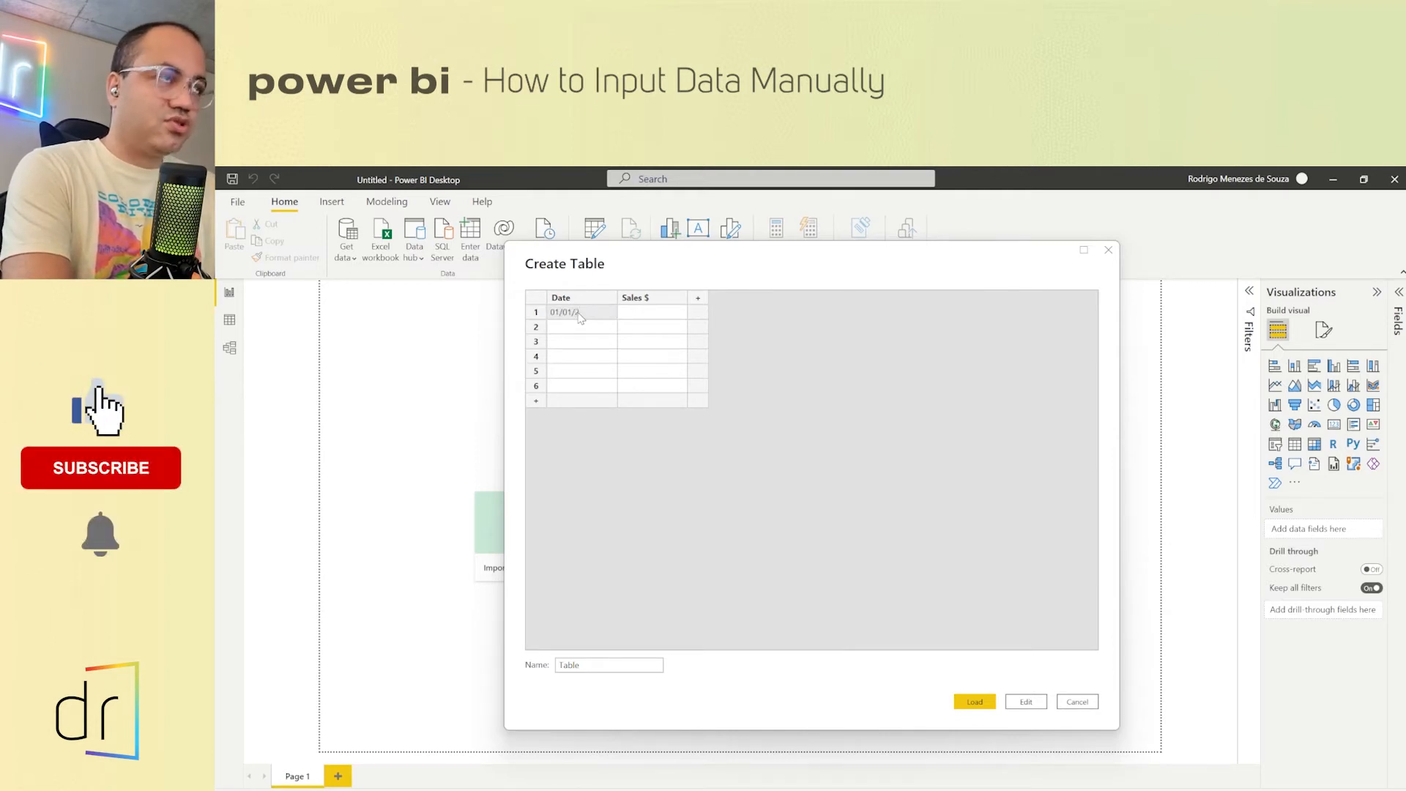
text(022)
Step: Enter 01/02/2022 as the date in row 2
click(592, 331)
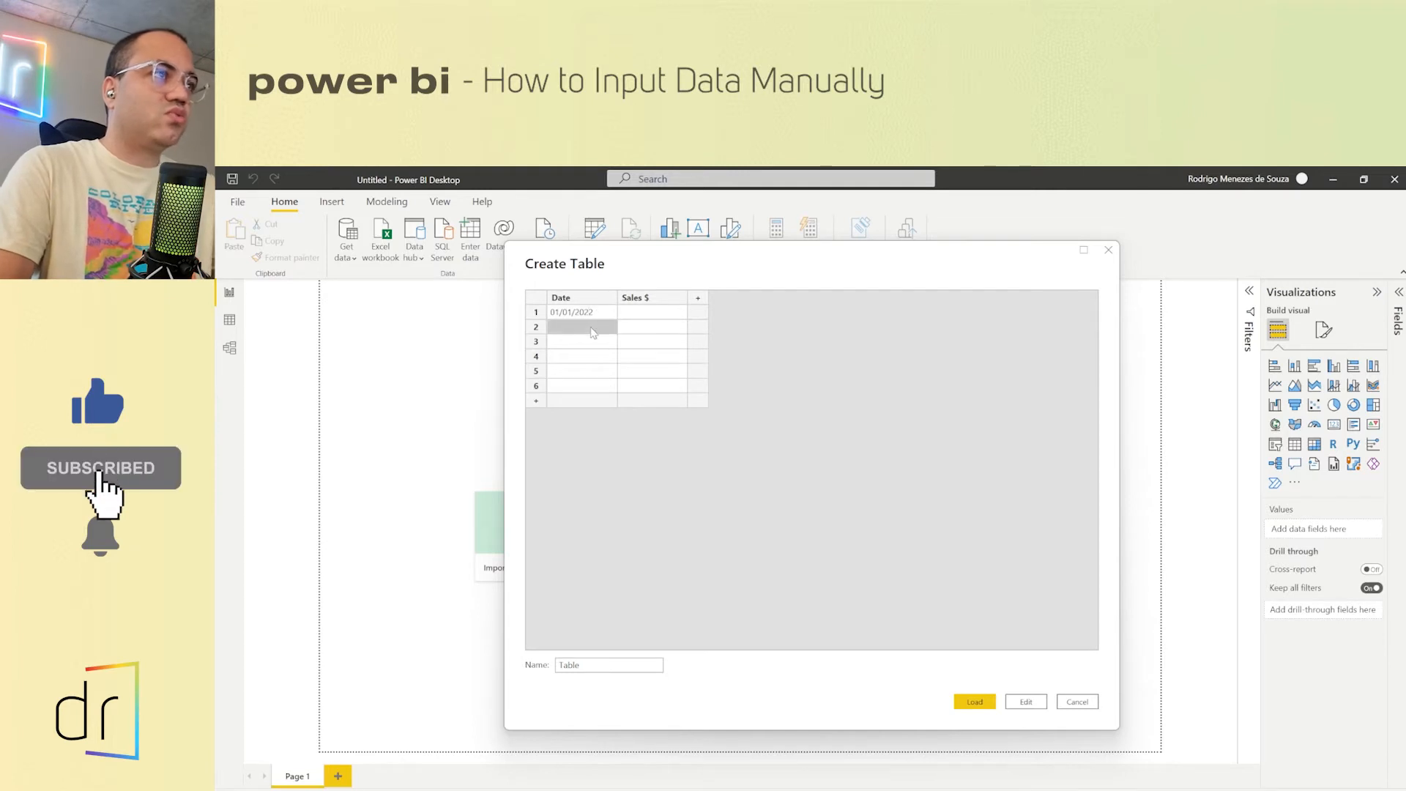
text(01/02)
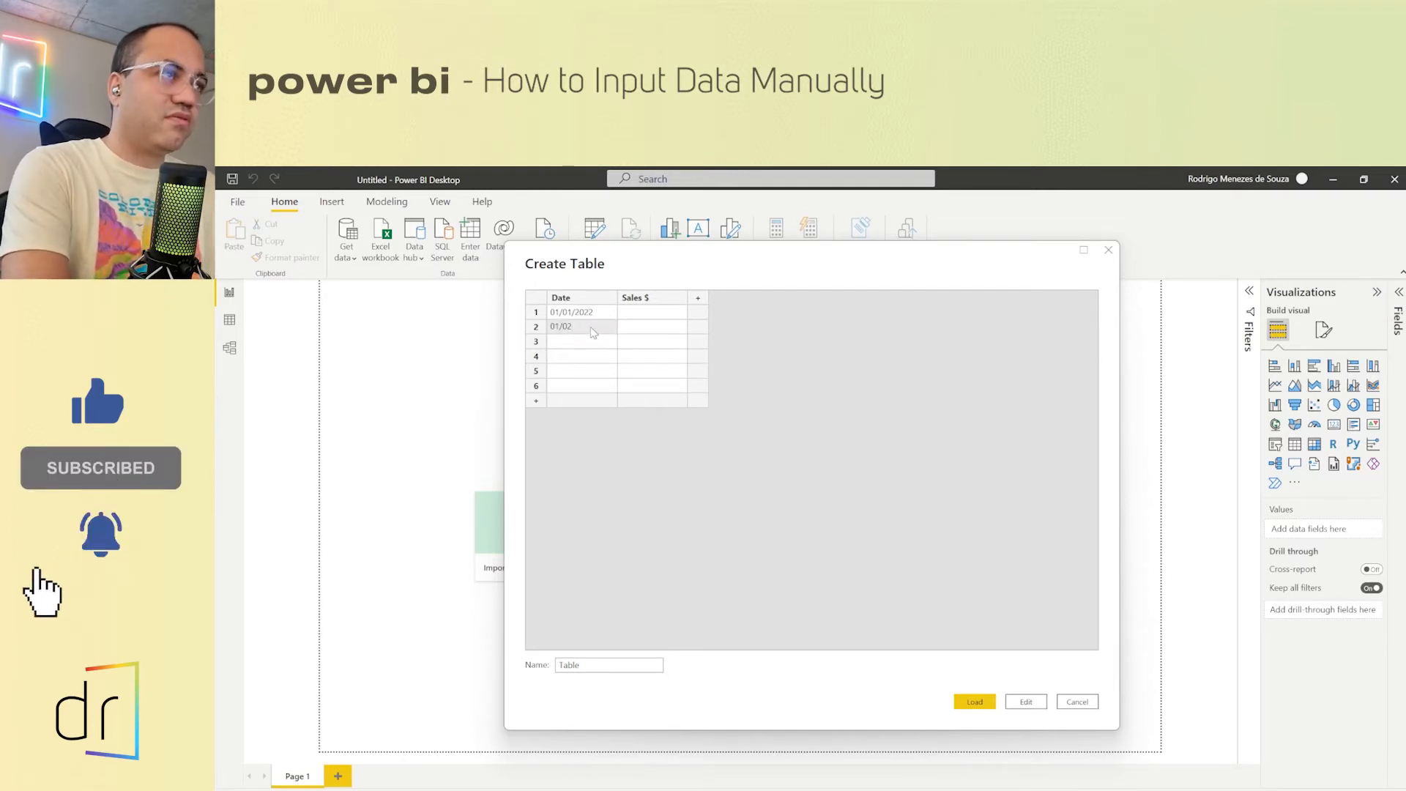
text(/2022)
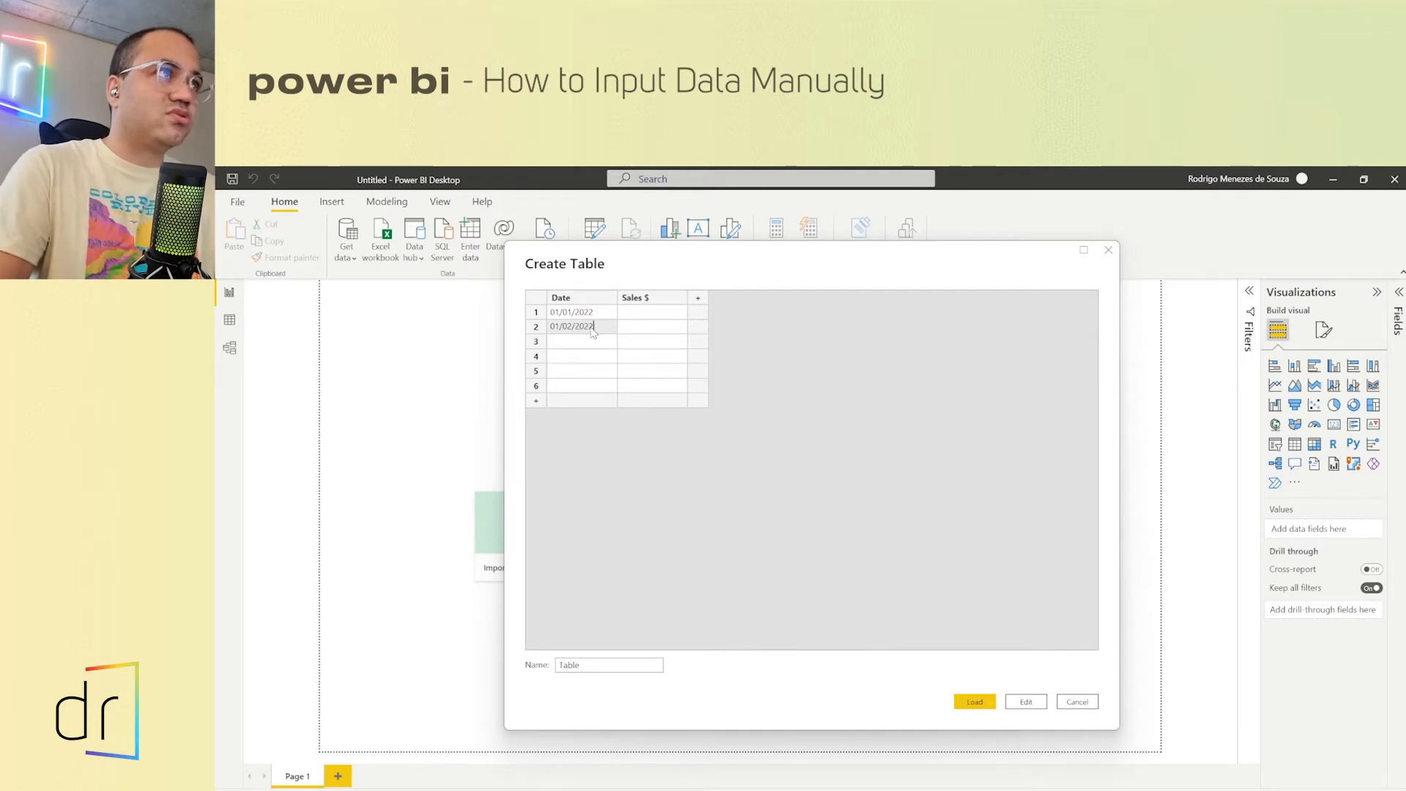
key(Return)
Step: Change the row 2 date to 02/01/2022 and enter 03/01/2022 as the date in row 3
double_click(564, 331)
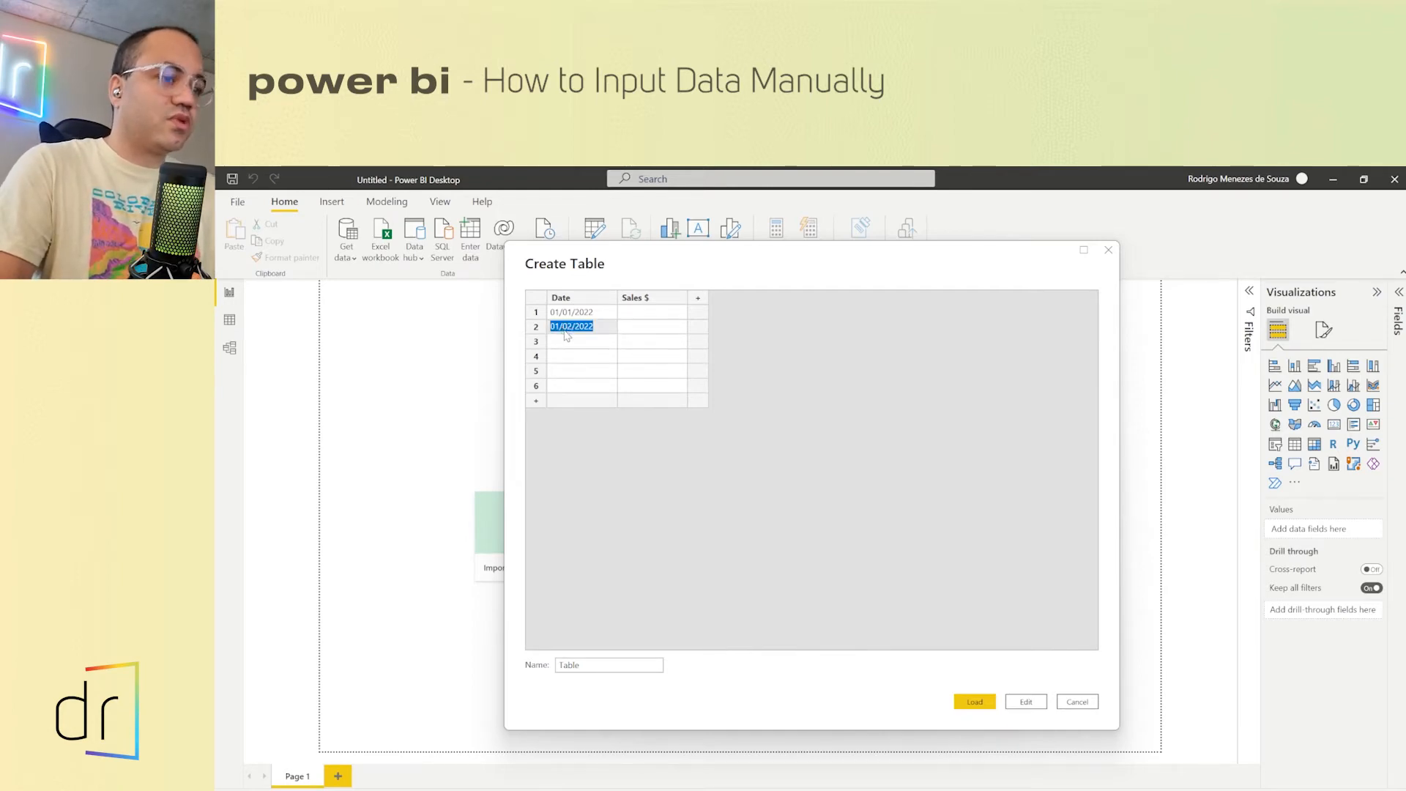
text(02/01/)
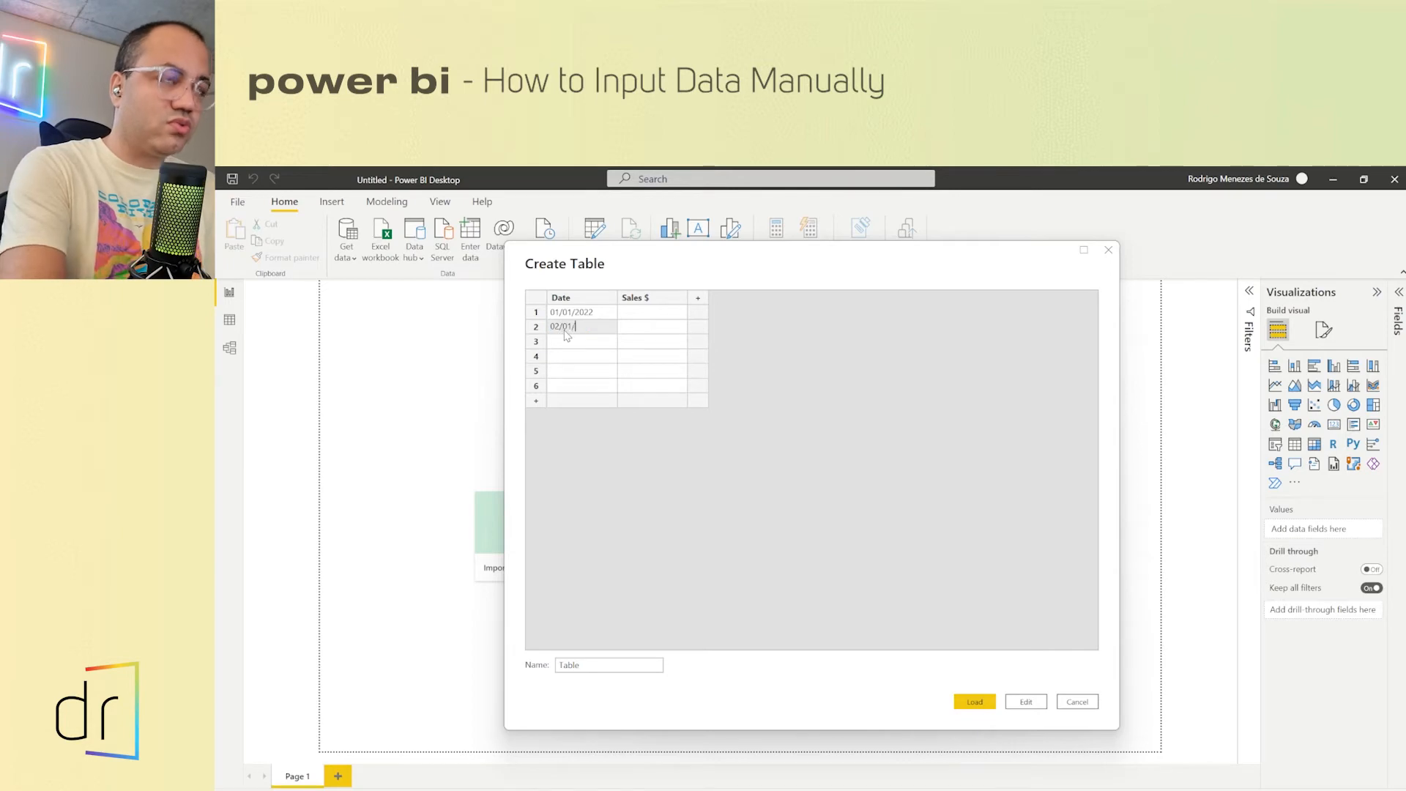
text(2022)
click(572, 345)
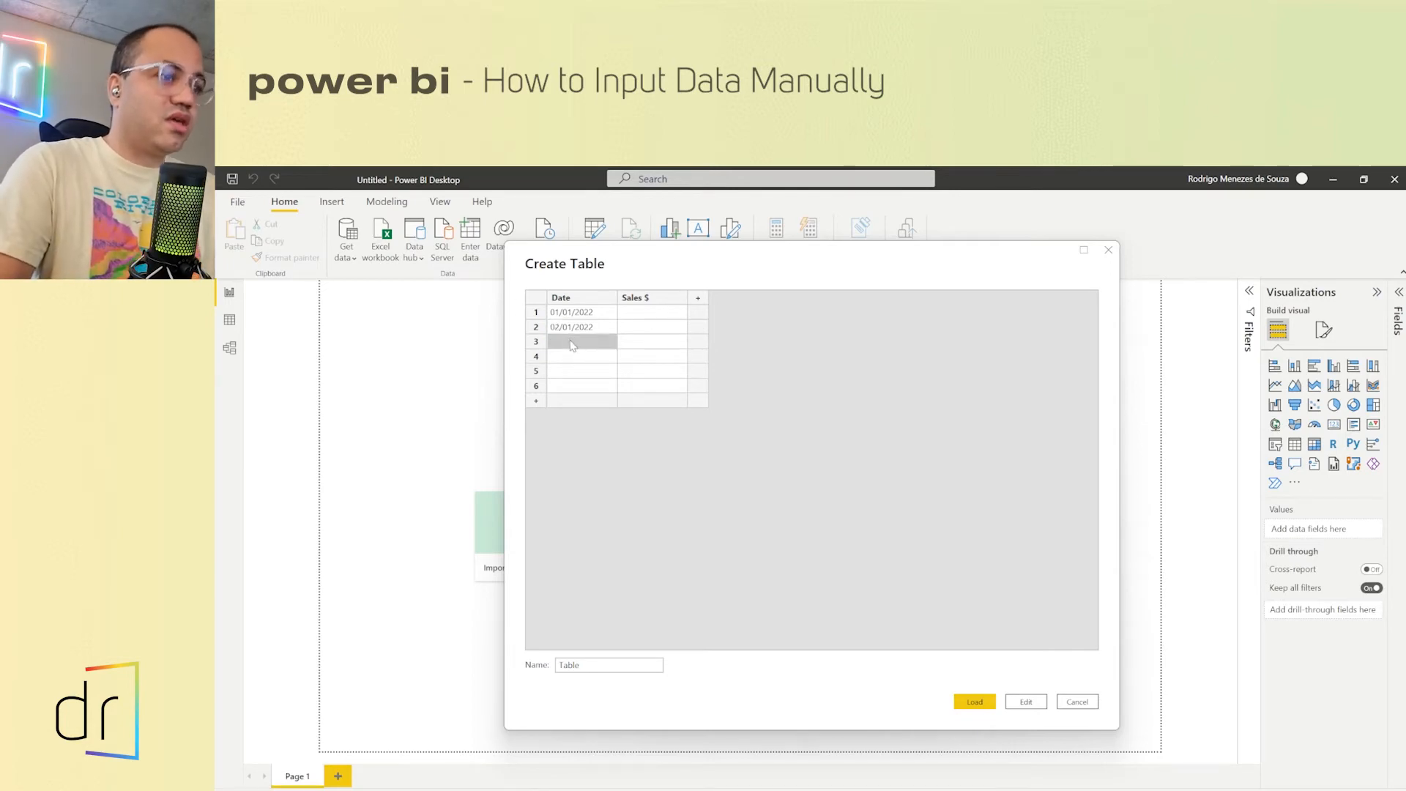
text(03/01)
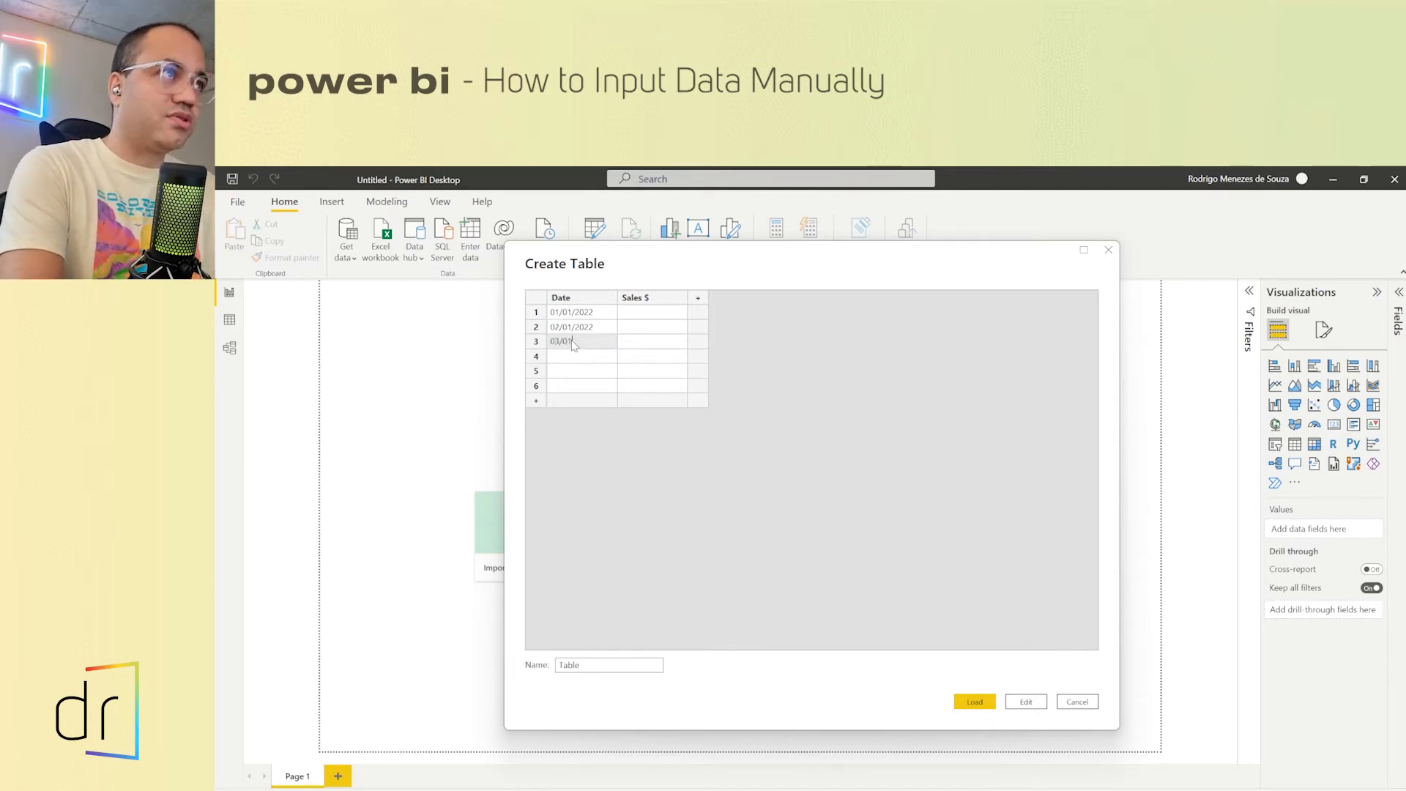
text(/2022)
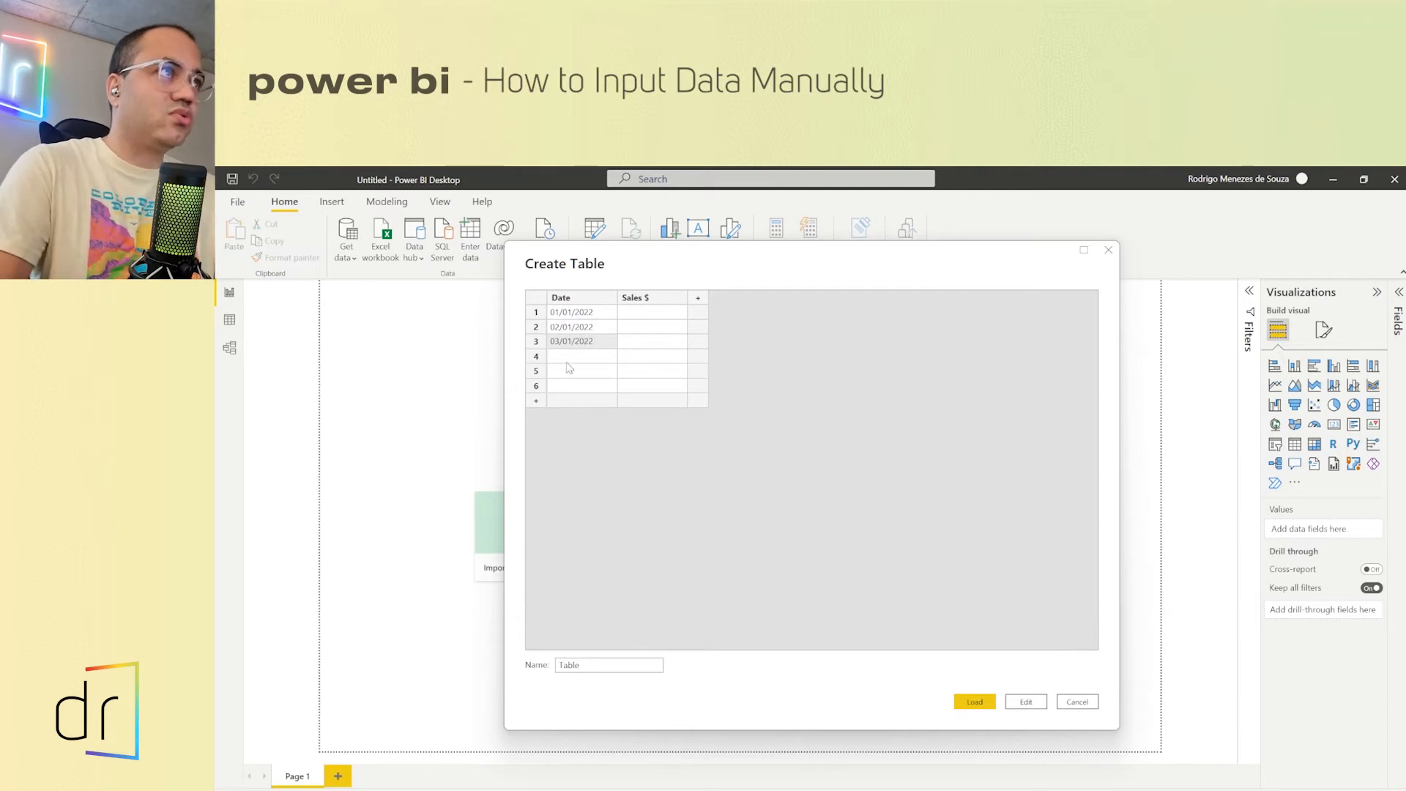
Step: Fill the Date column in rows 4 to 6 with 04/01/2022, 05/01/2022 and 06/01/2022
click(573, 360)
text(04)
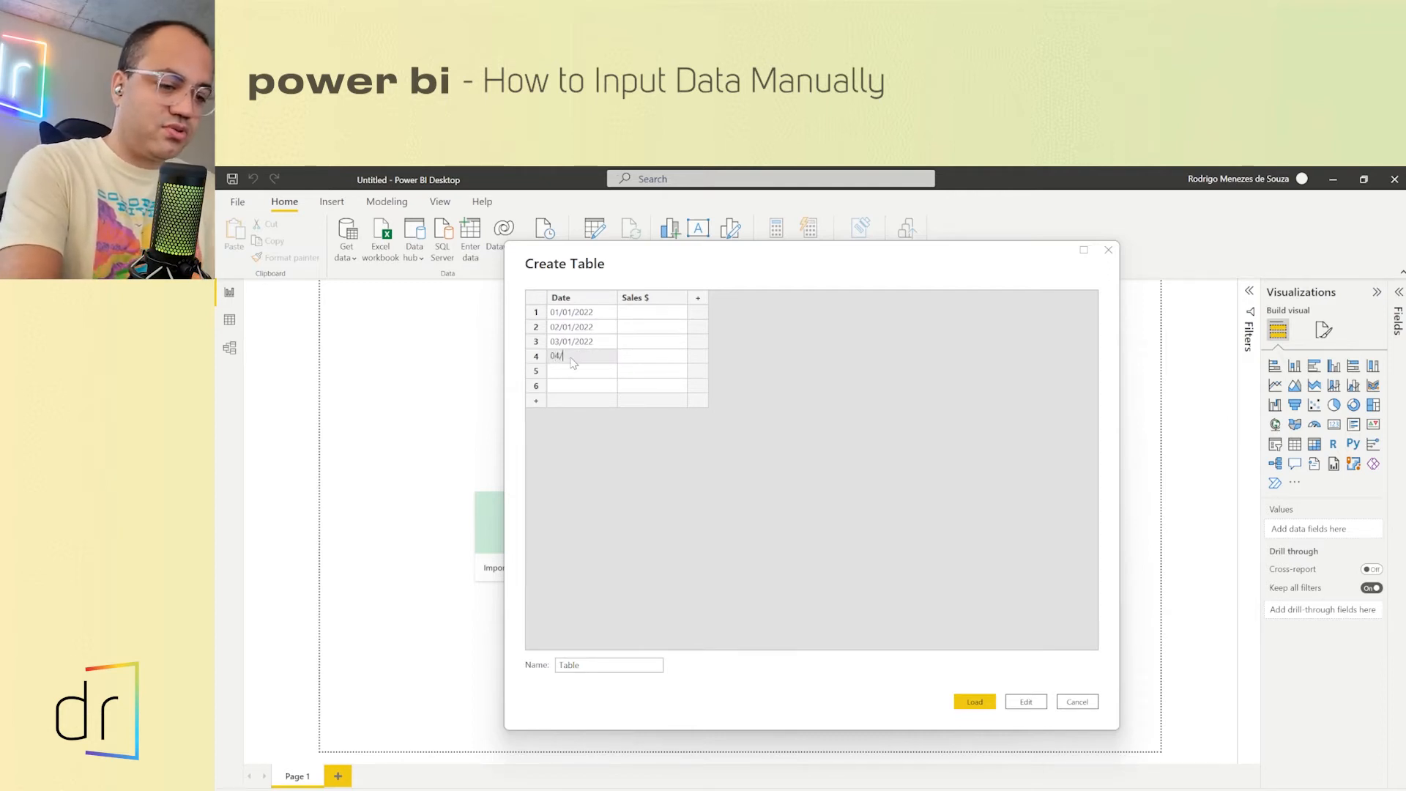
text(/01/2022)
click(571, 372)
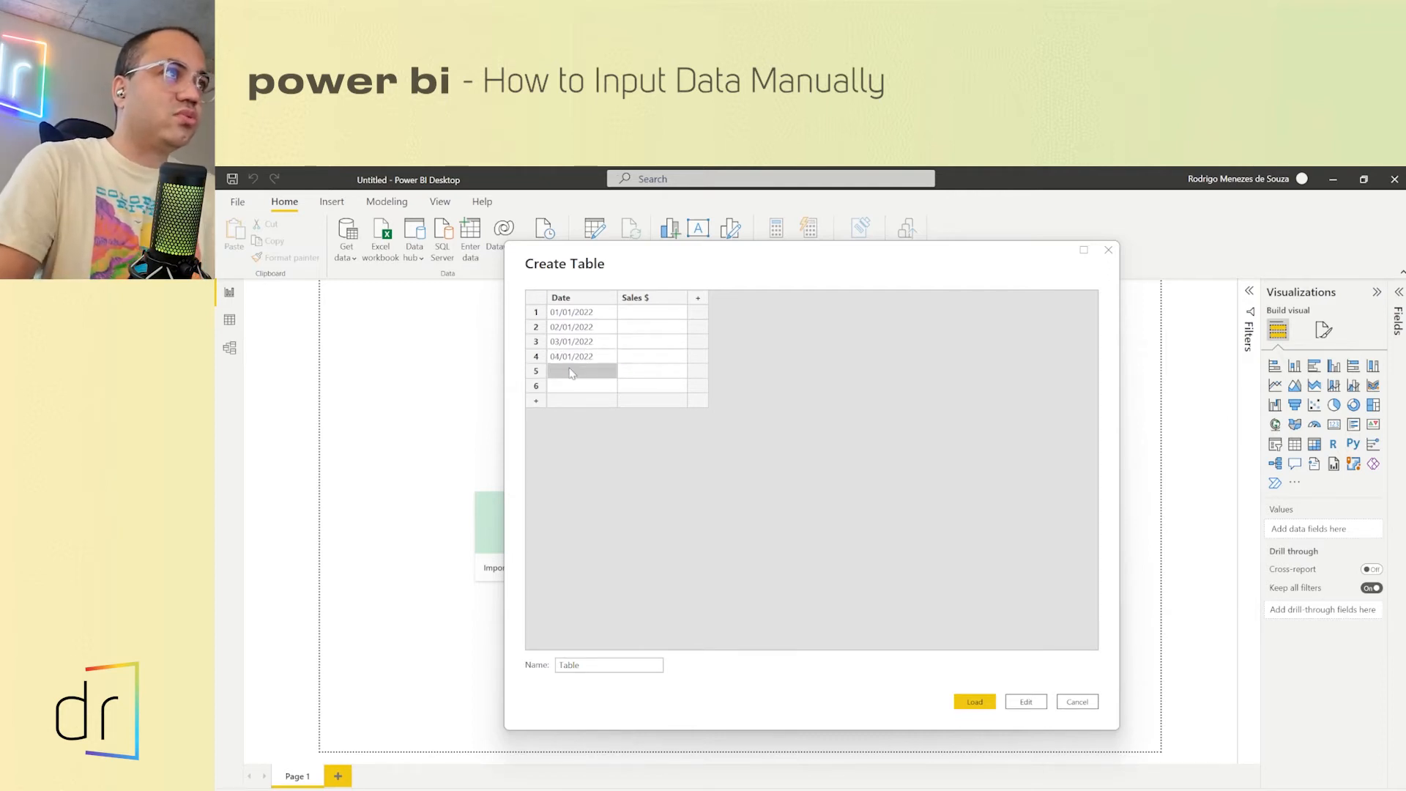
text(05/01/2022)
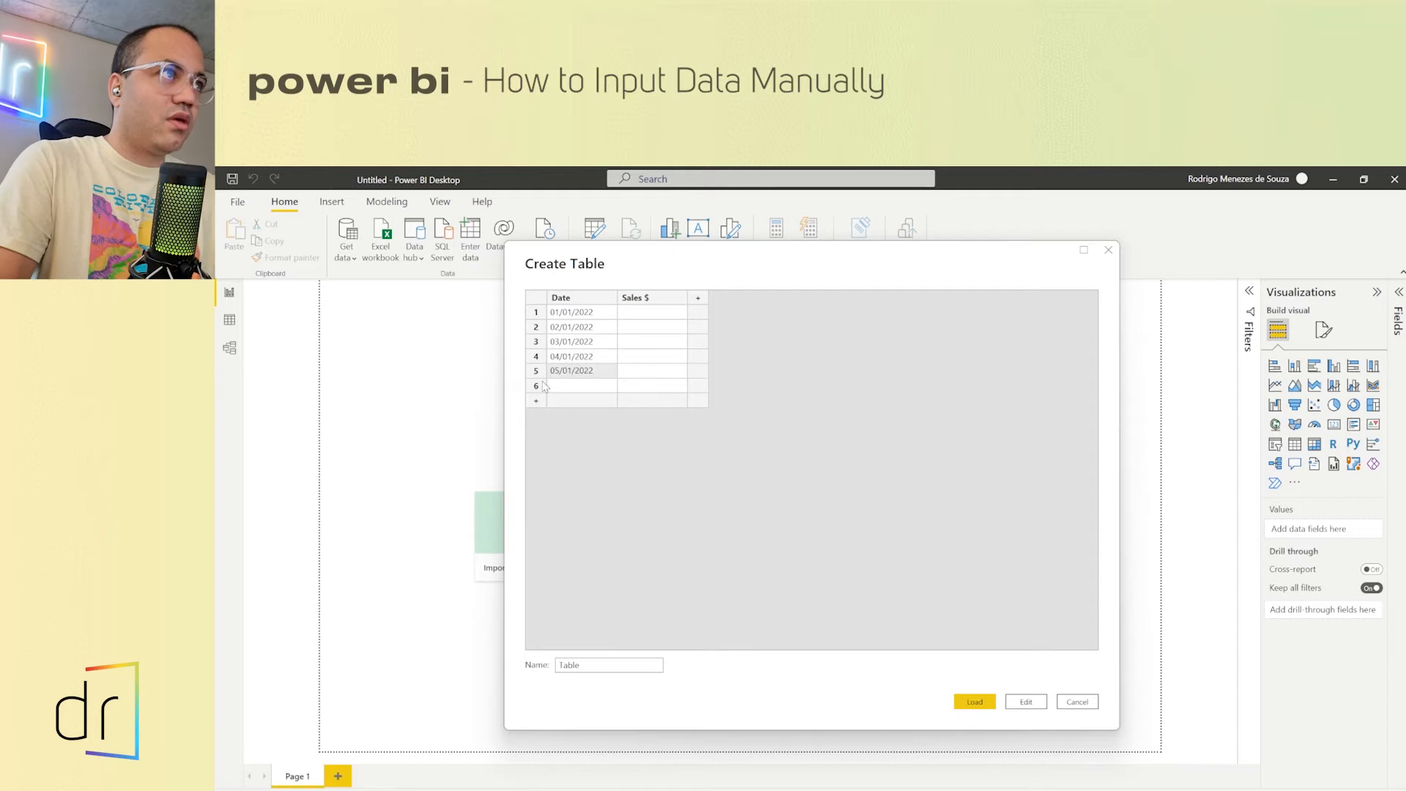
click(557, 388)
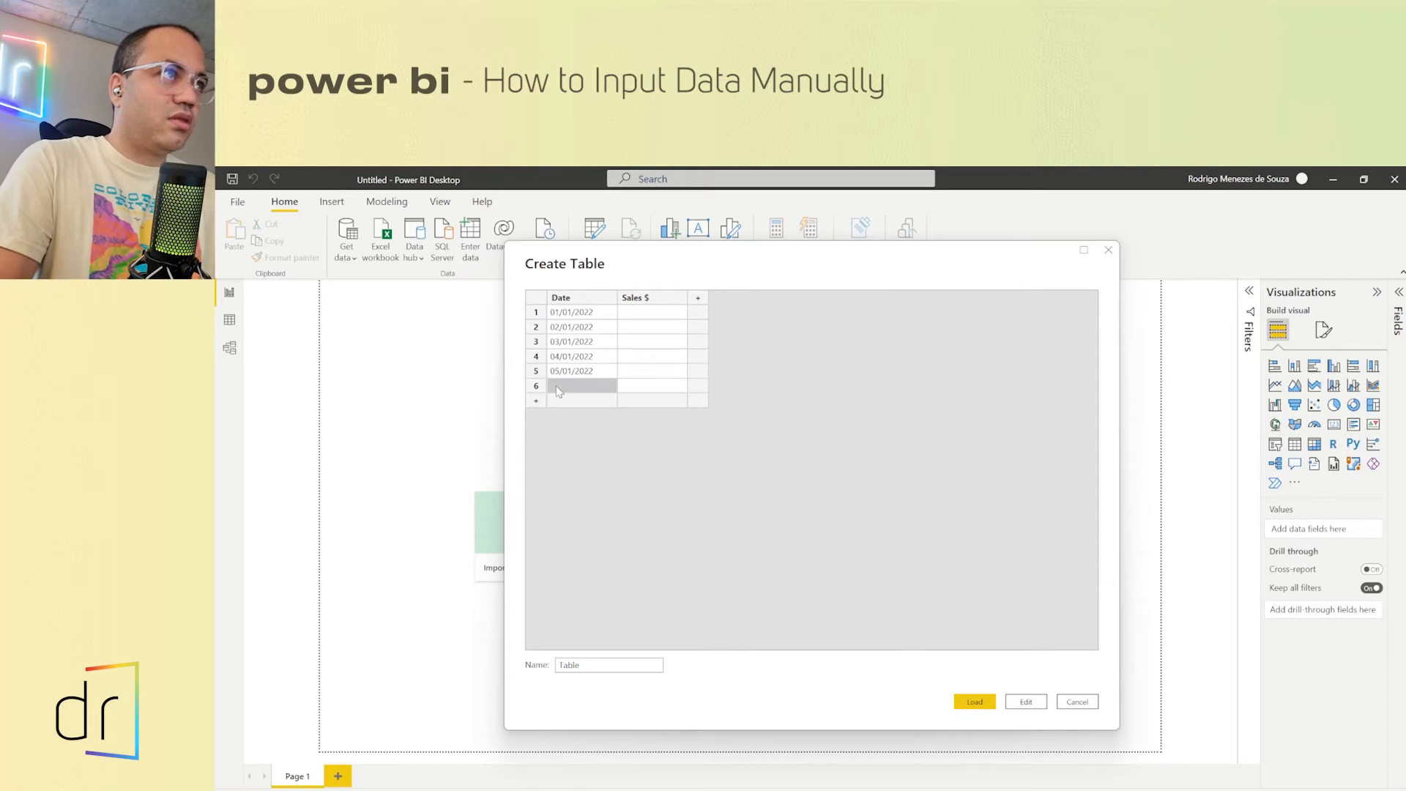
text(06)
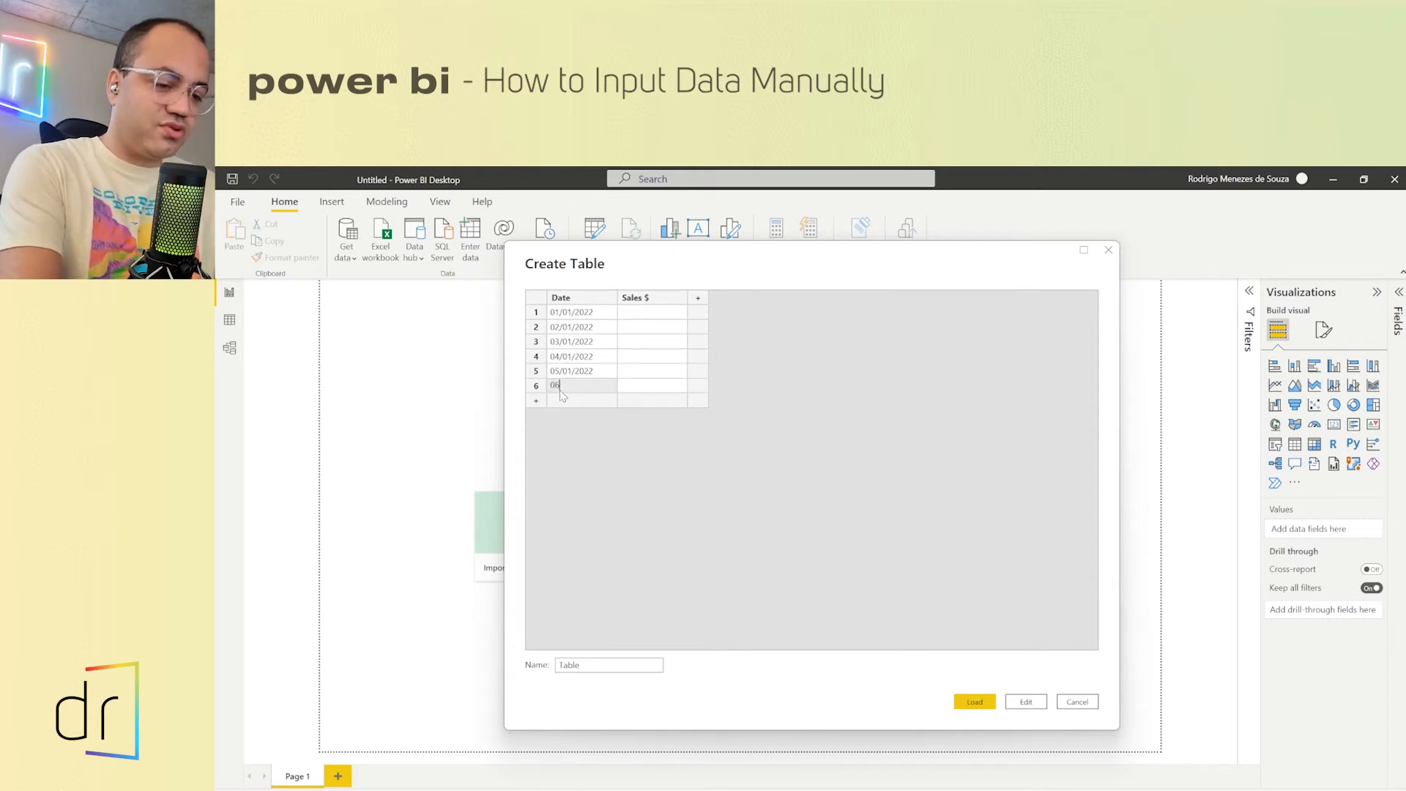
text(/01/)
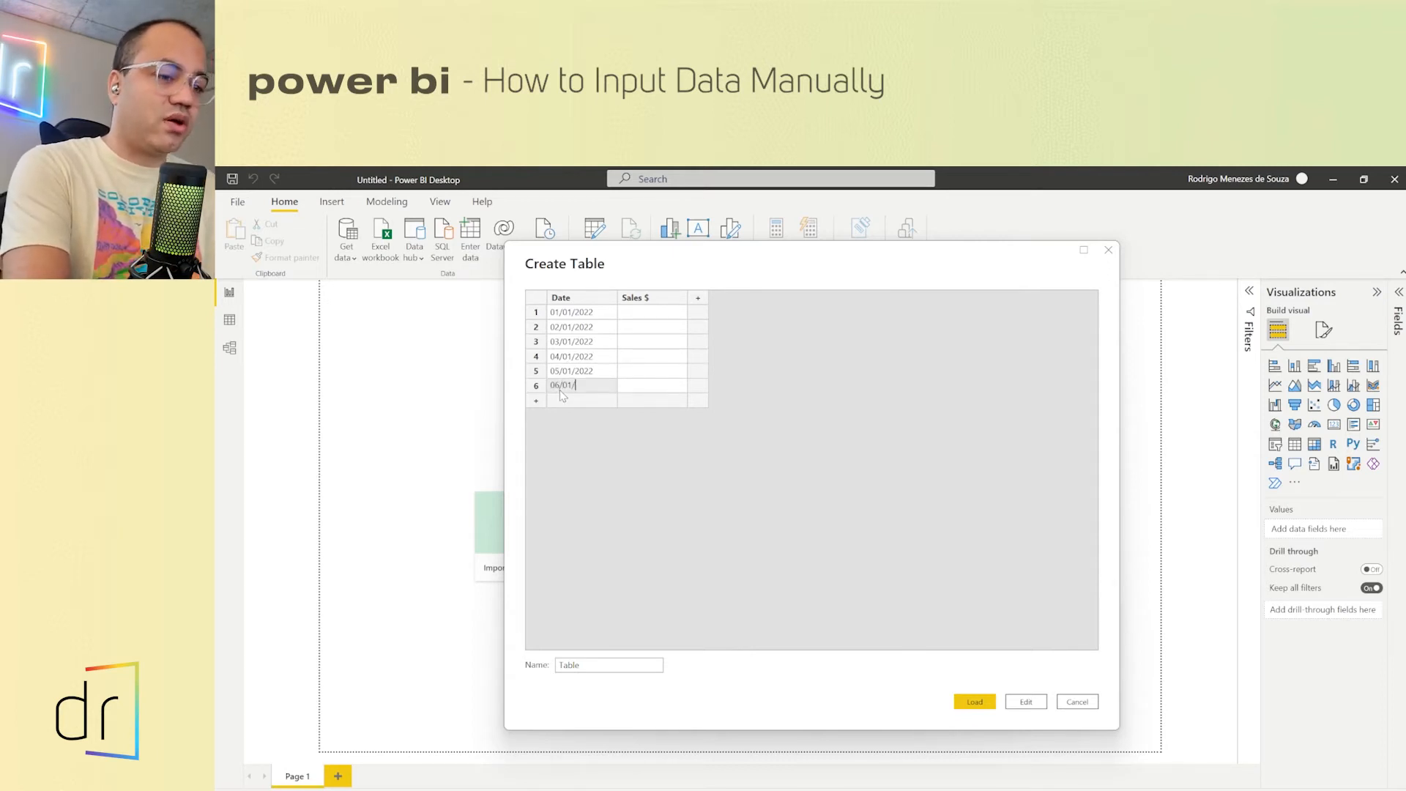
text(2022)
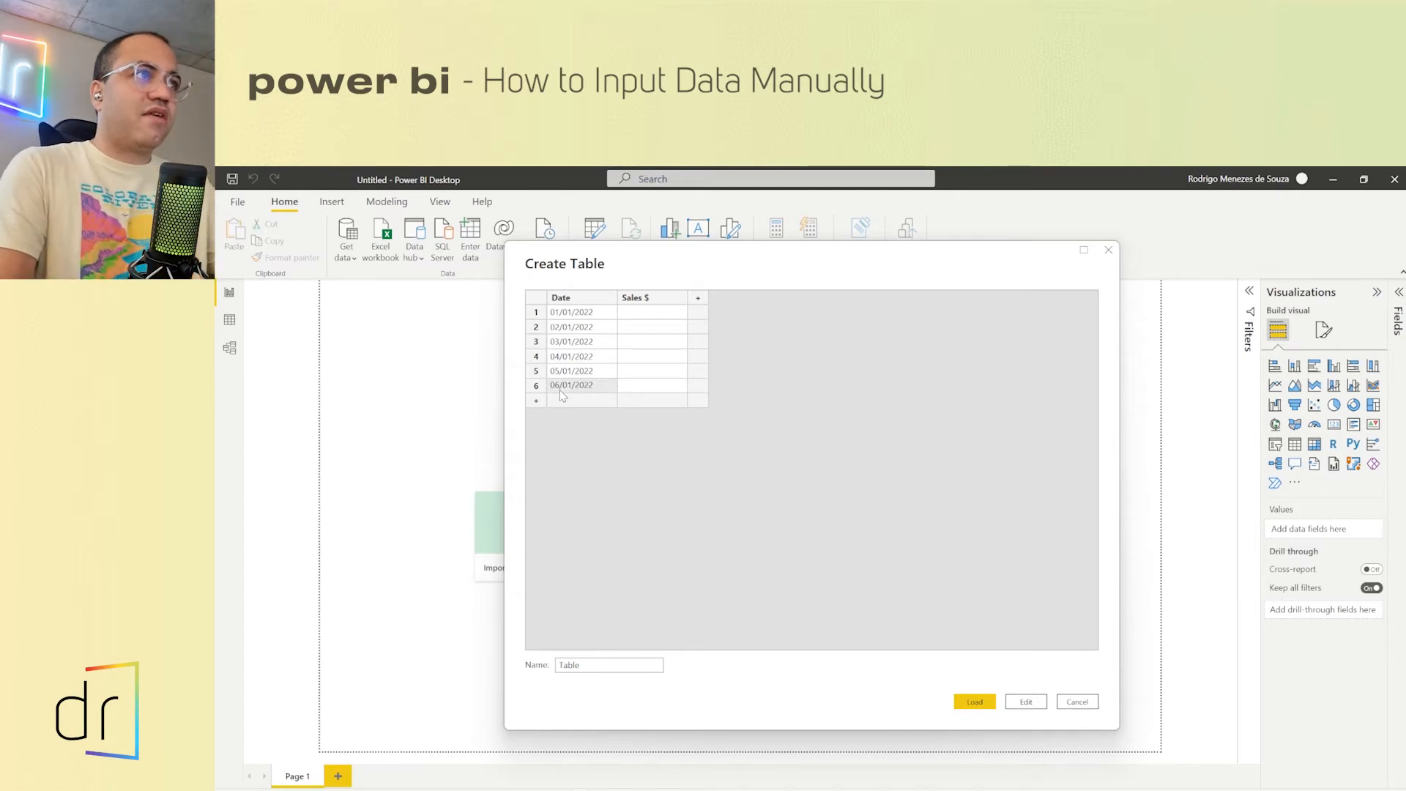
Step: Fill the Sales $ column in rows 1 to 3 with 10000, 5000 and 2000
click(635, 315)
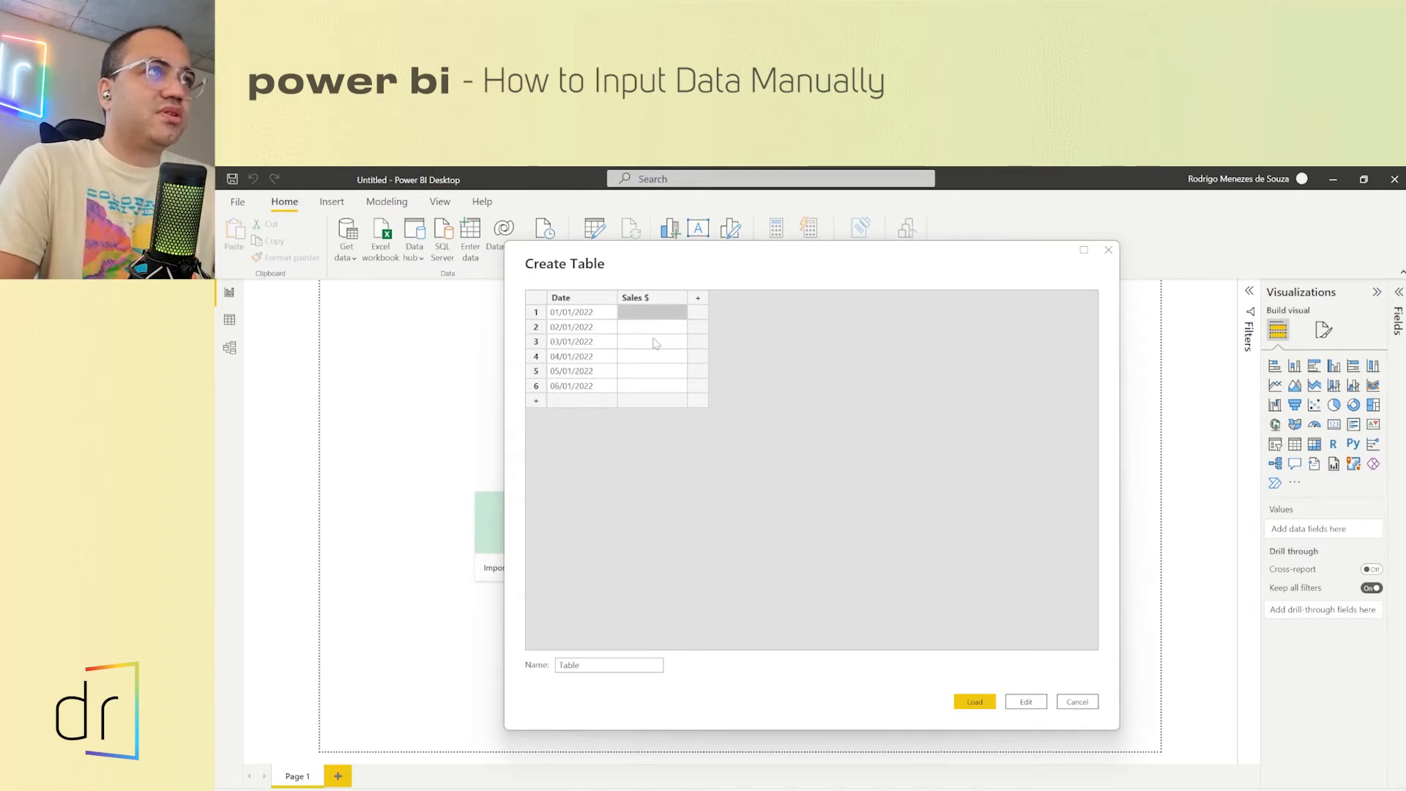
text(10000)
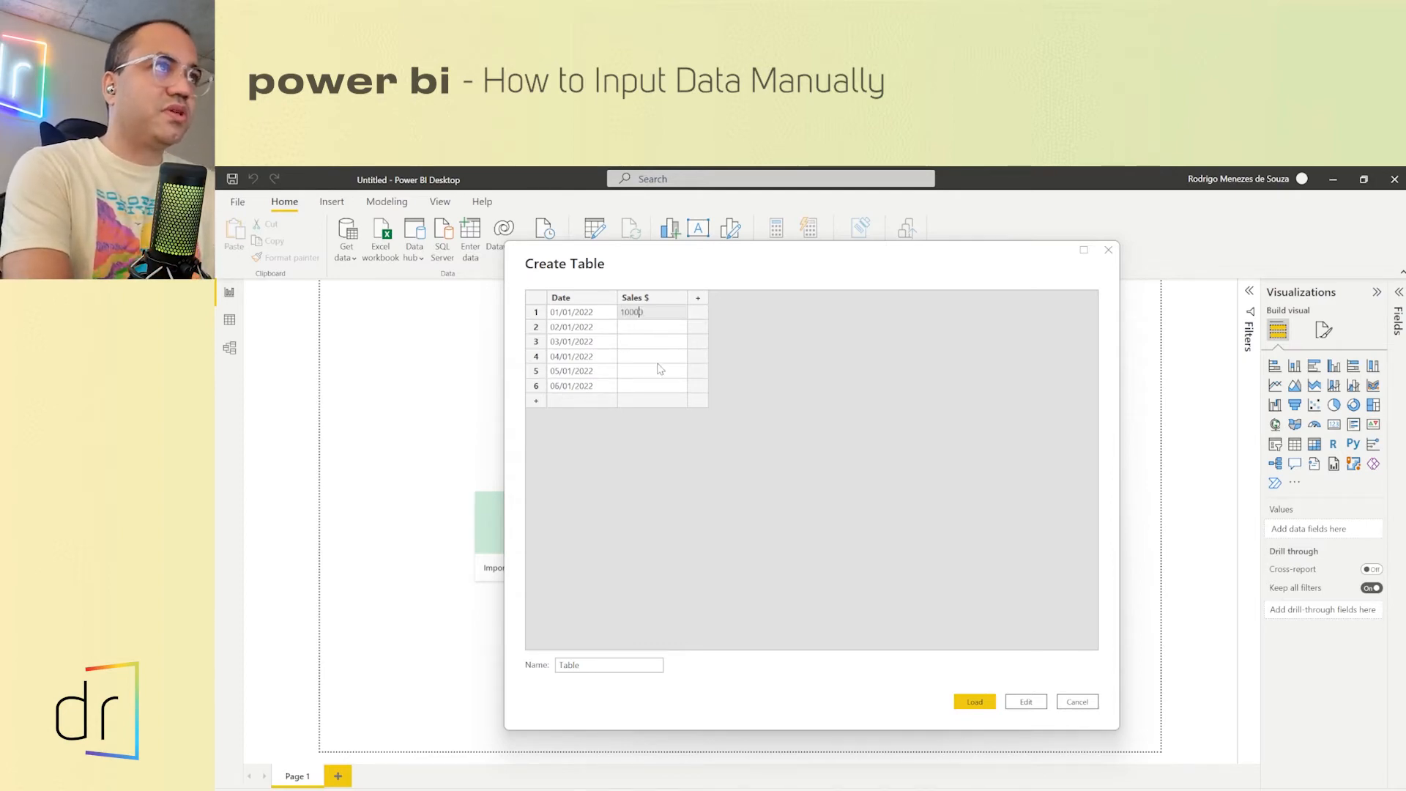
click(641, 326)
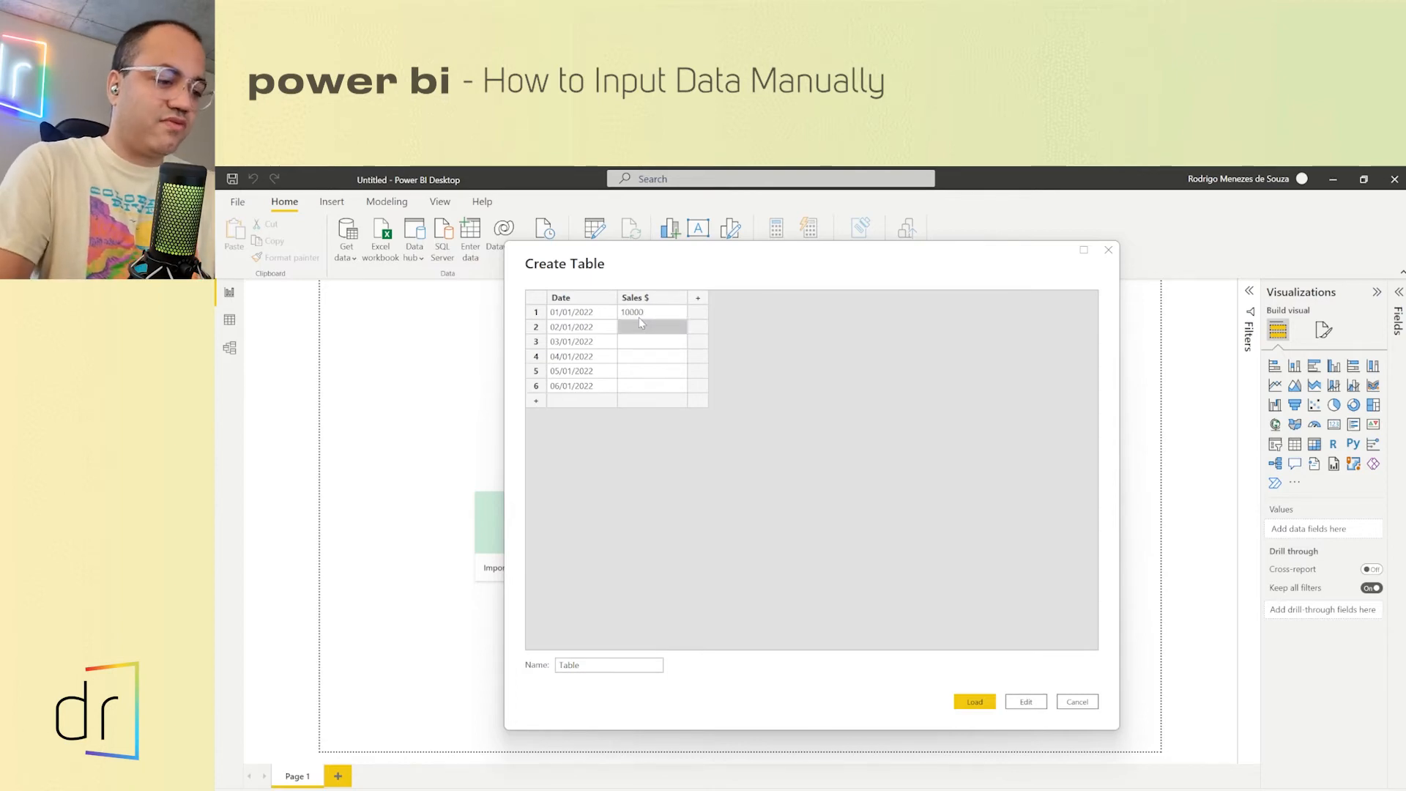
key(Return)
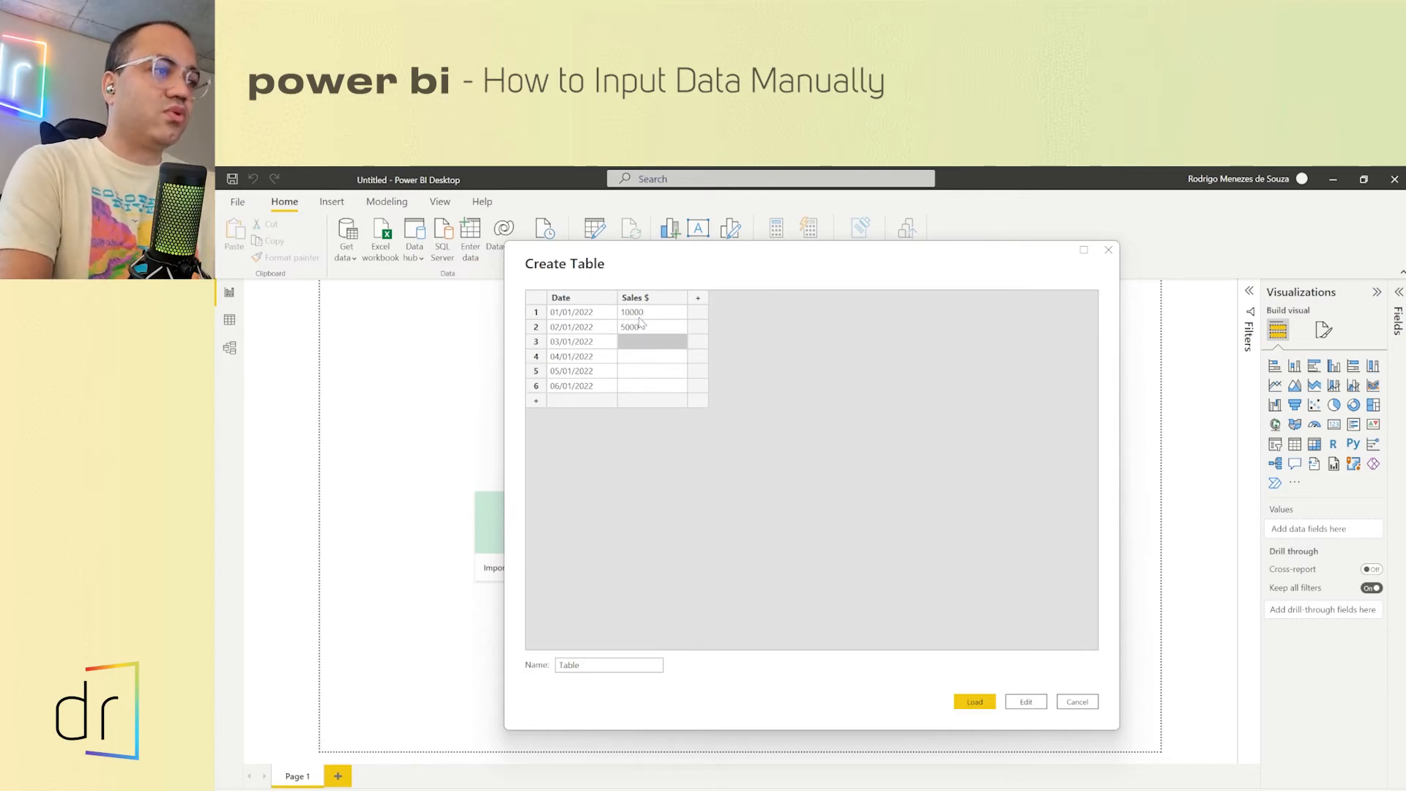
text(20000)
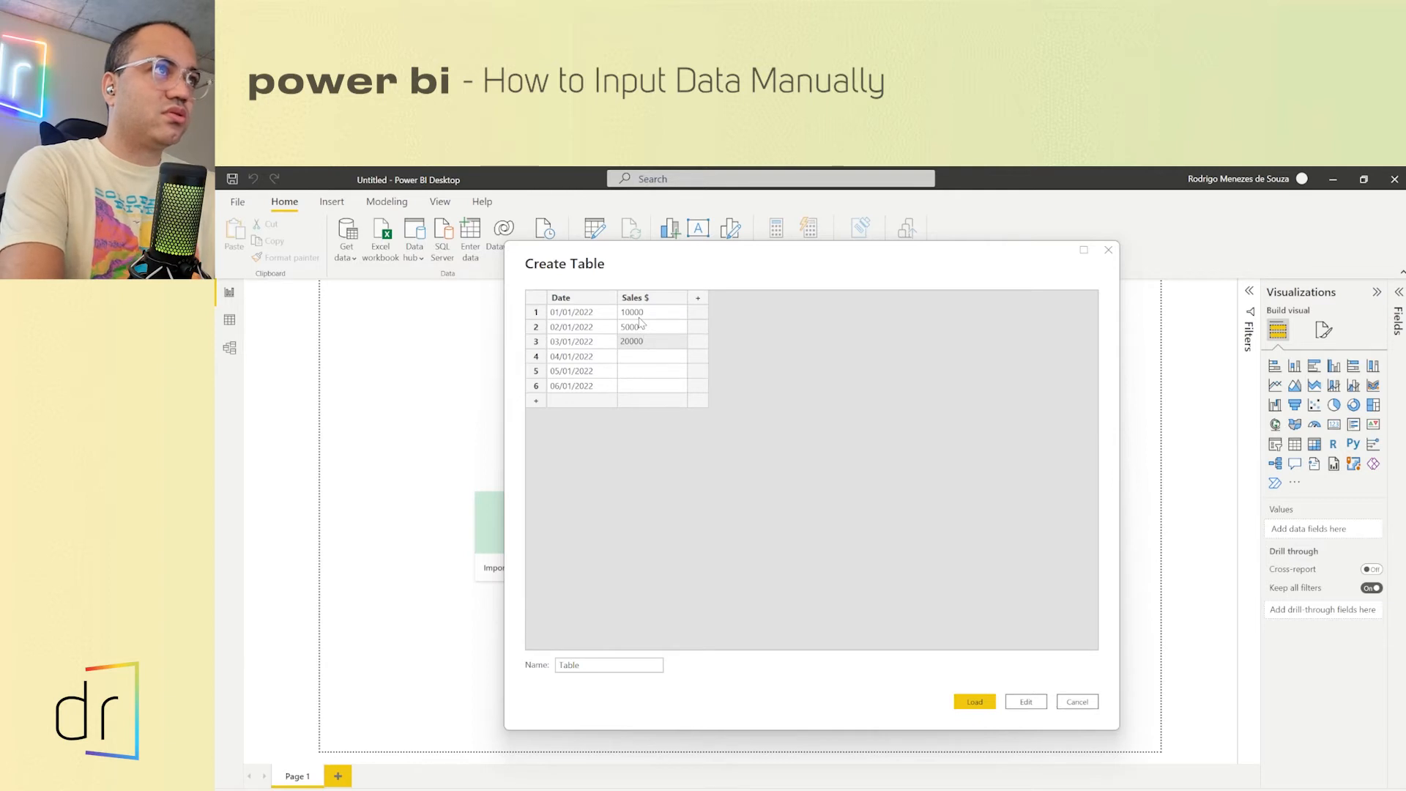
key(Return)
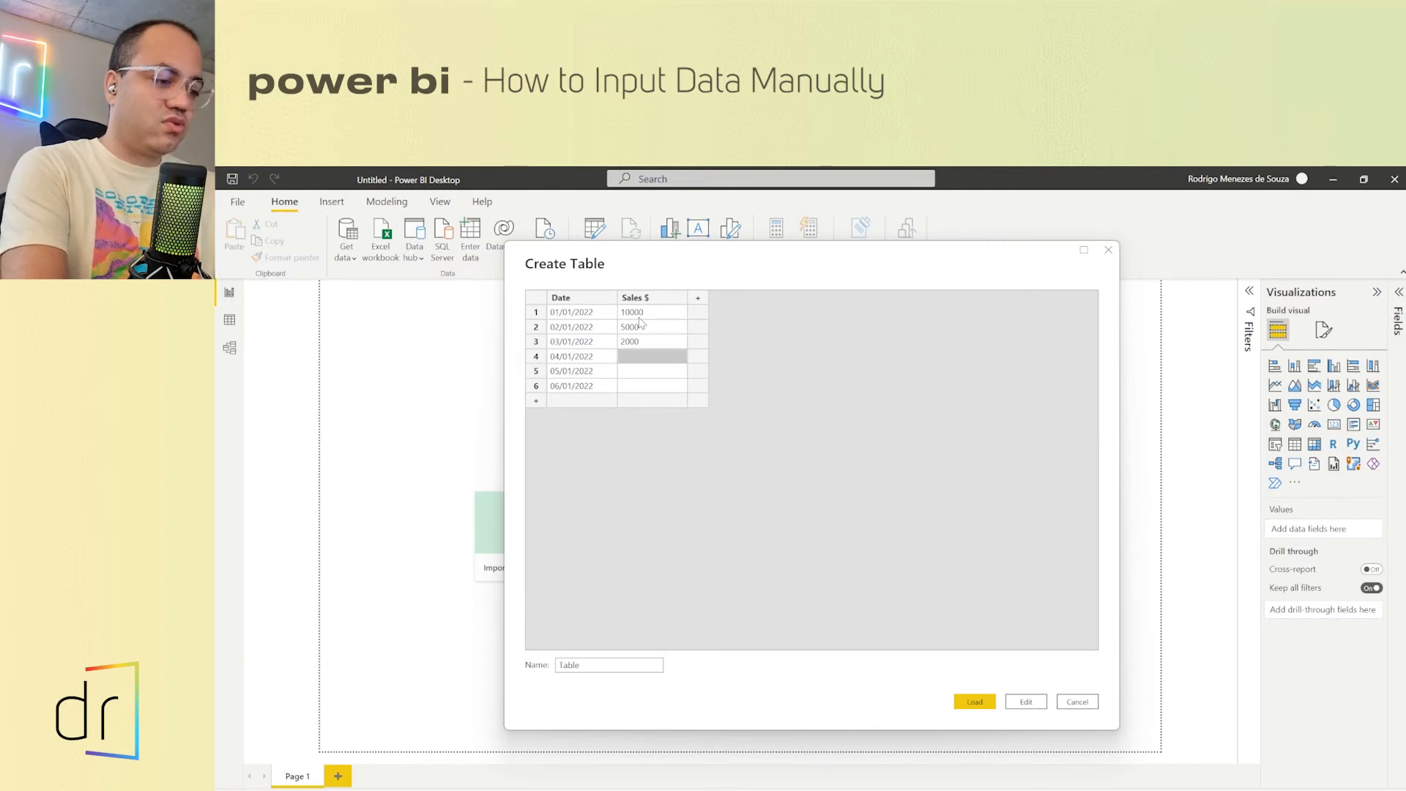
Step: Fill the Sales $ column in rows 4 to 6 with 20000, 50000 and 85000
text(20000)
key(Return)
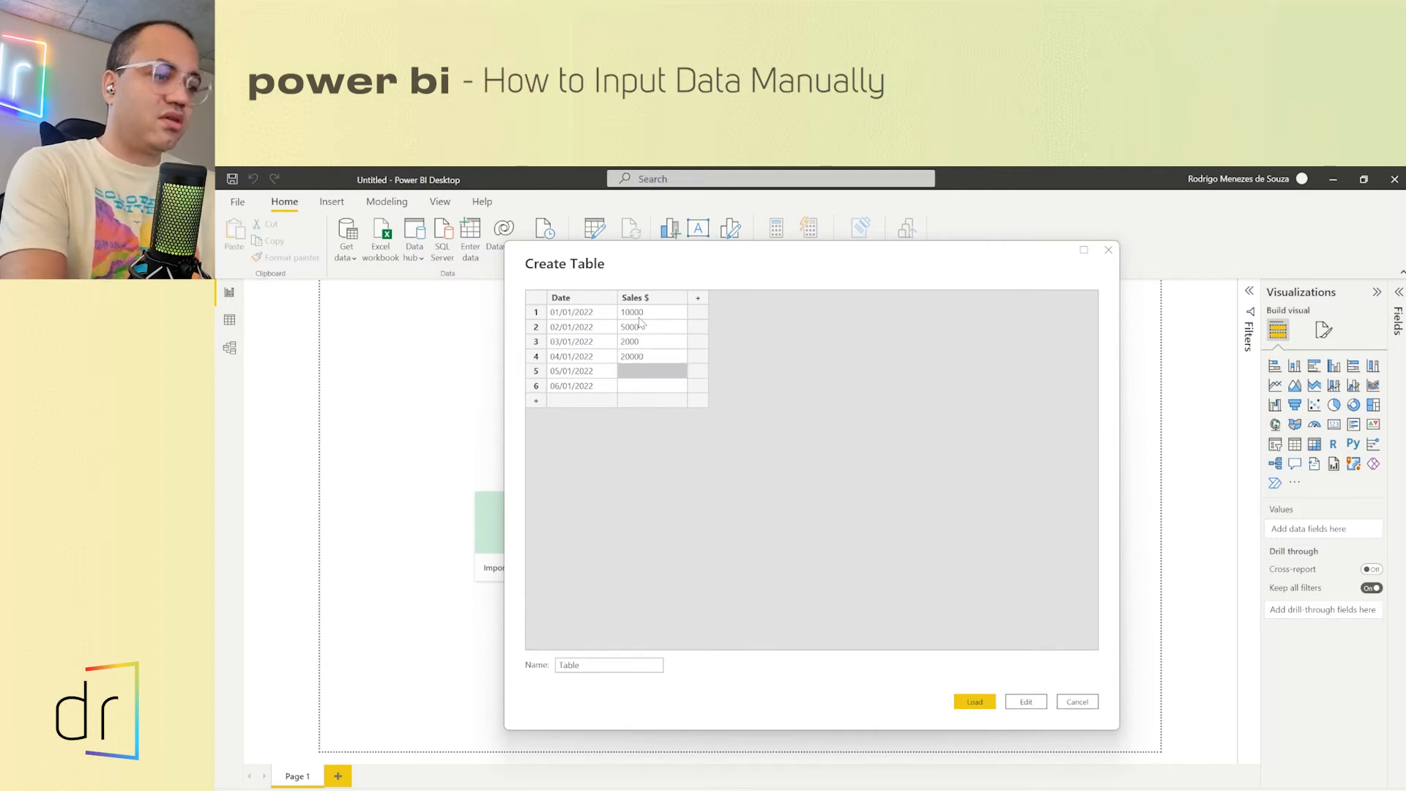
text(50000)
key(Return)
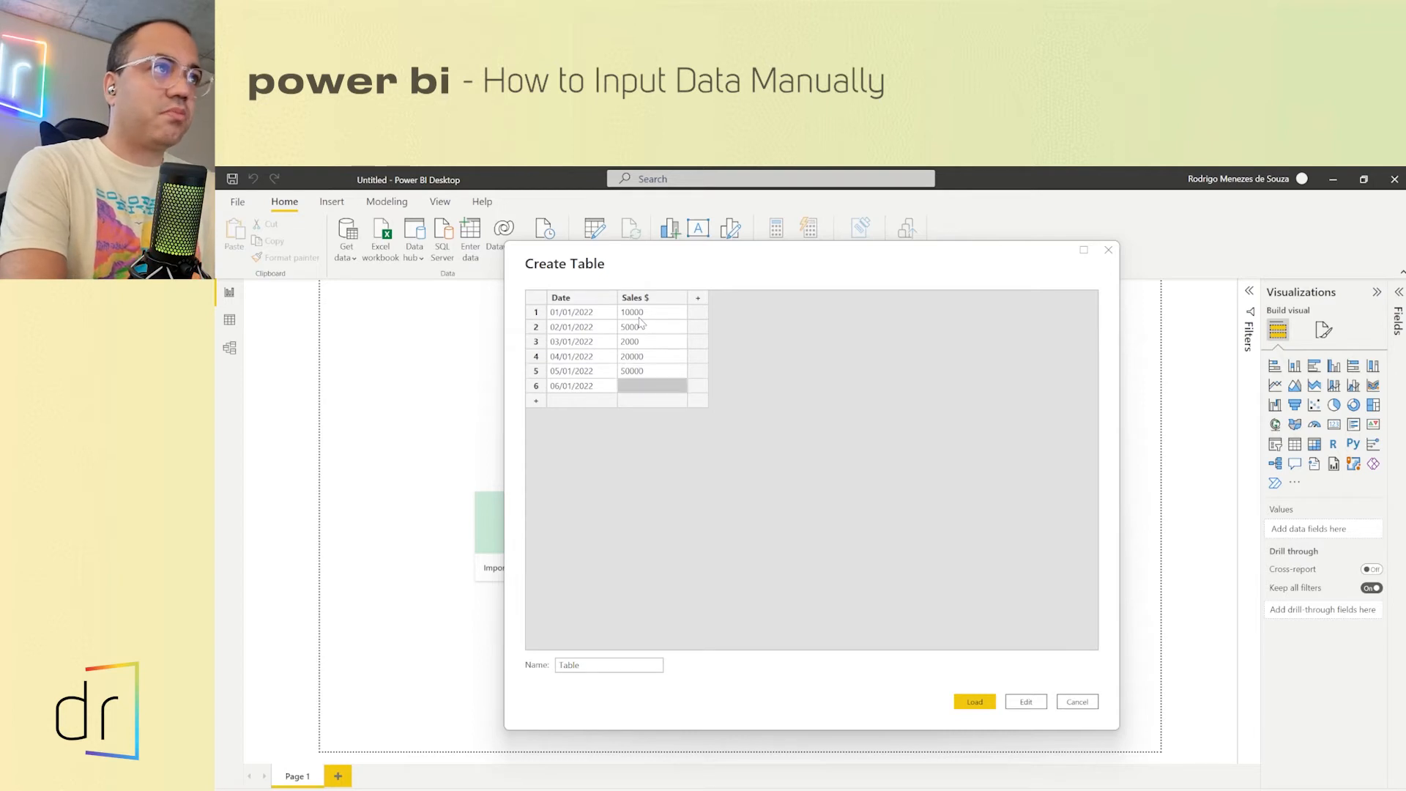
text(85)
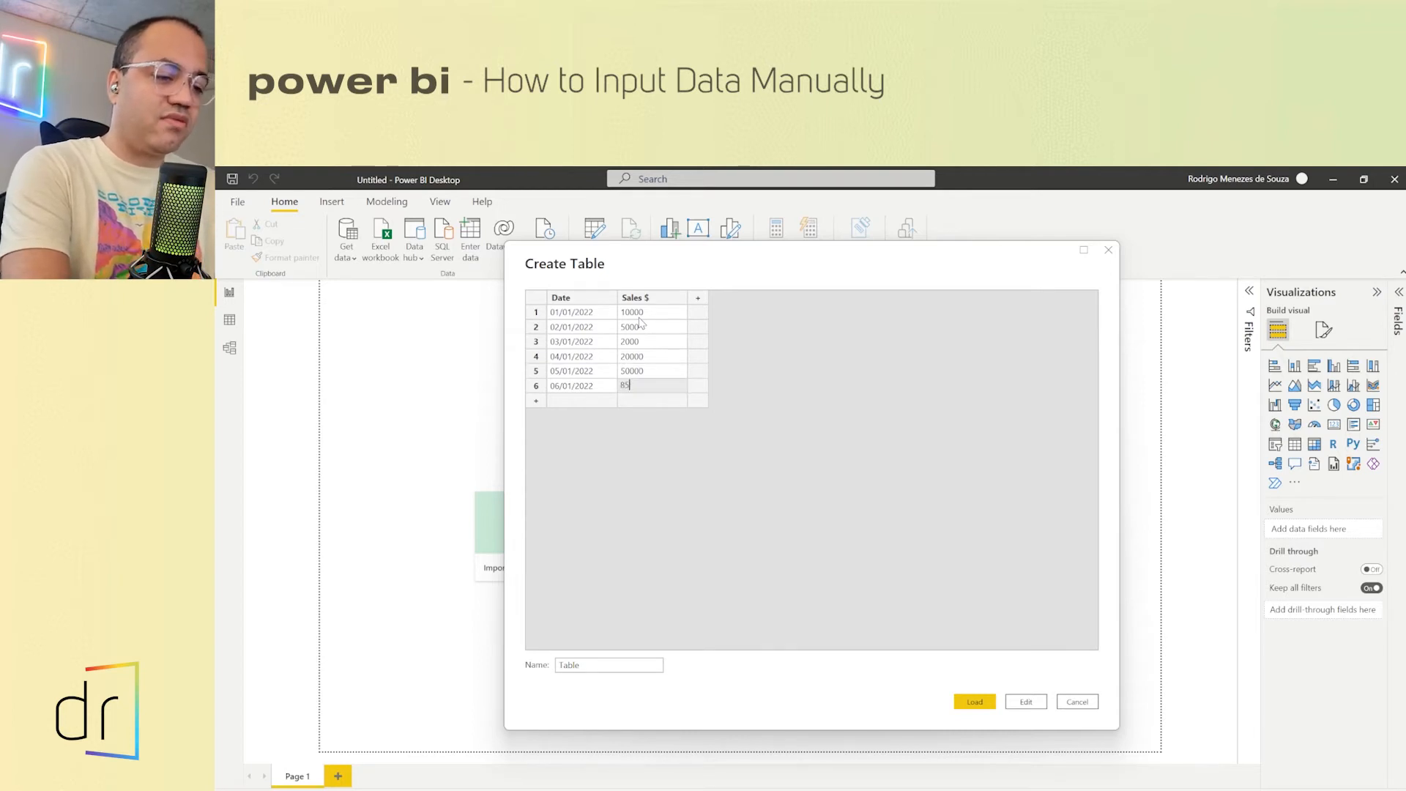
text(000)
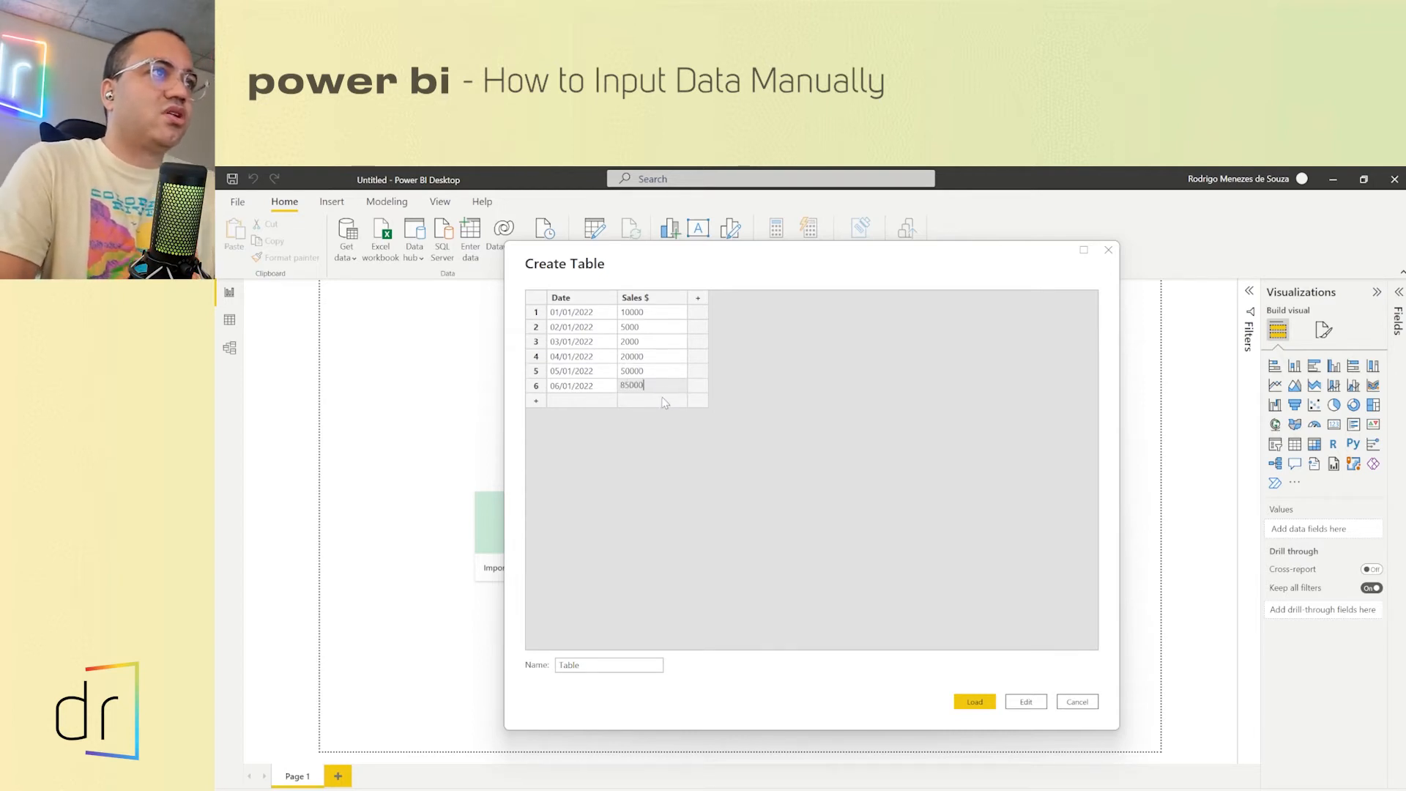
Step: Name the table Sales Dataset and load it into the report
click(576, 665)
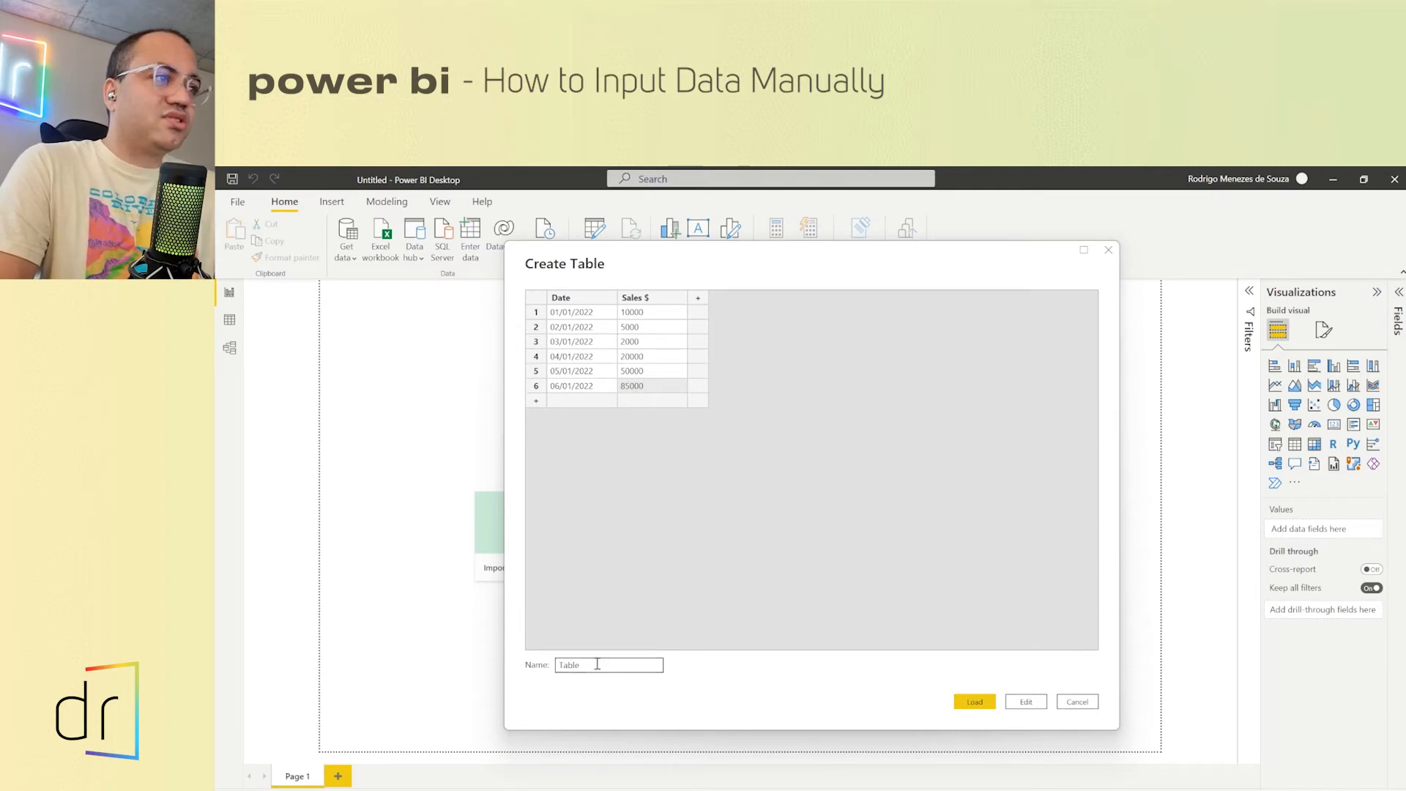
double_click(565, 666)
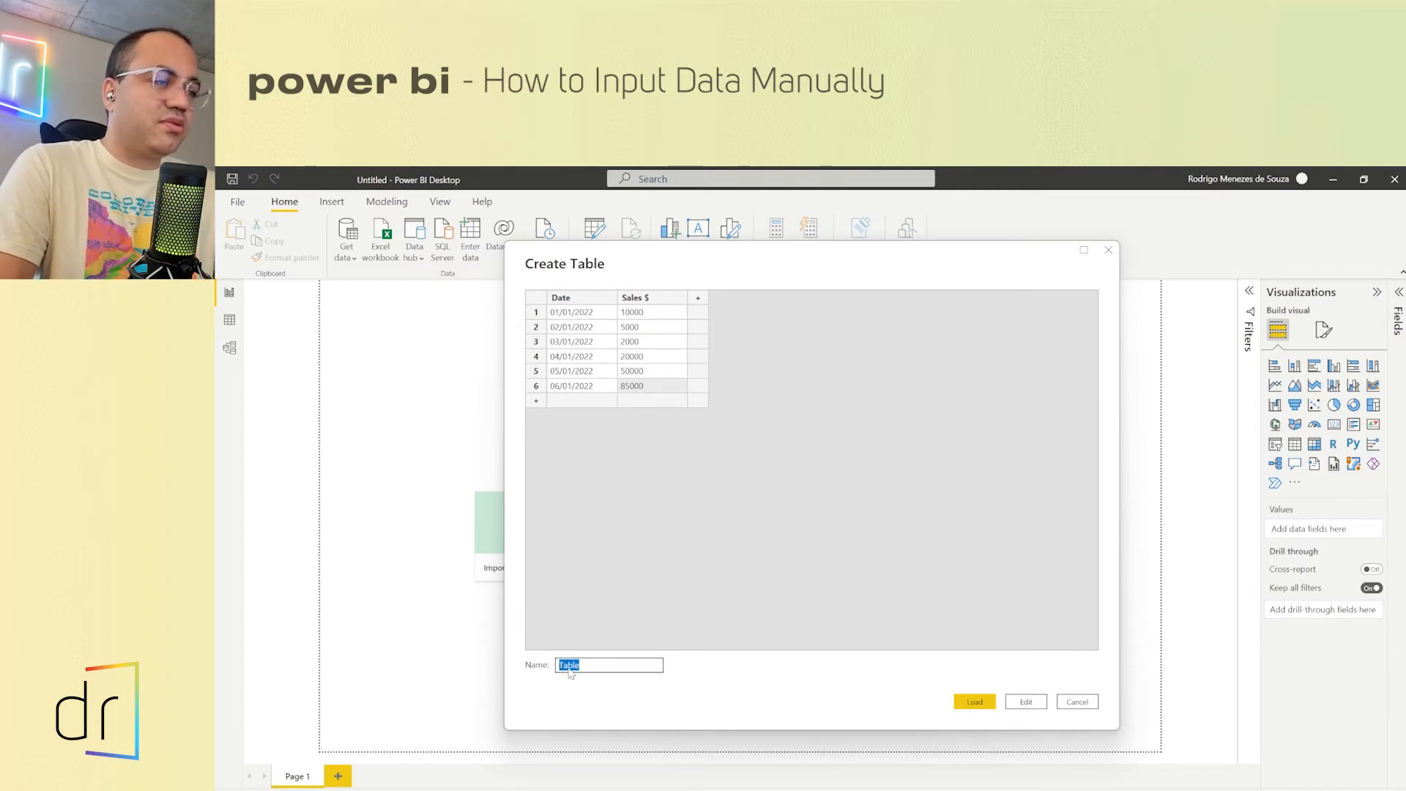
drag(561, 666, 590, 666)
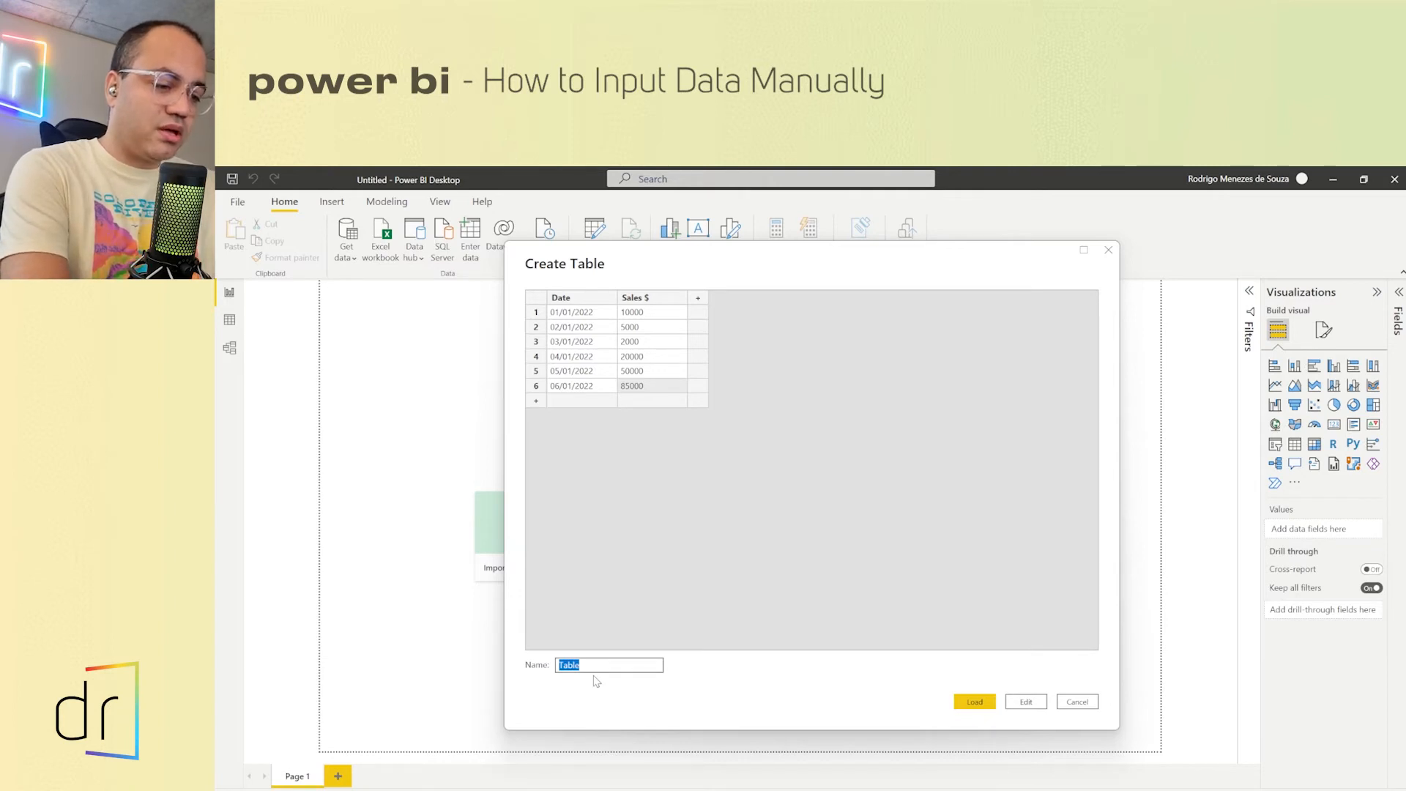
text(Sales Dataset)
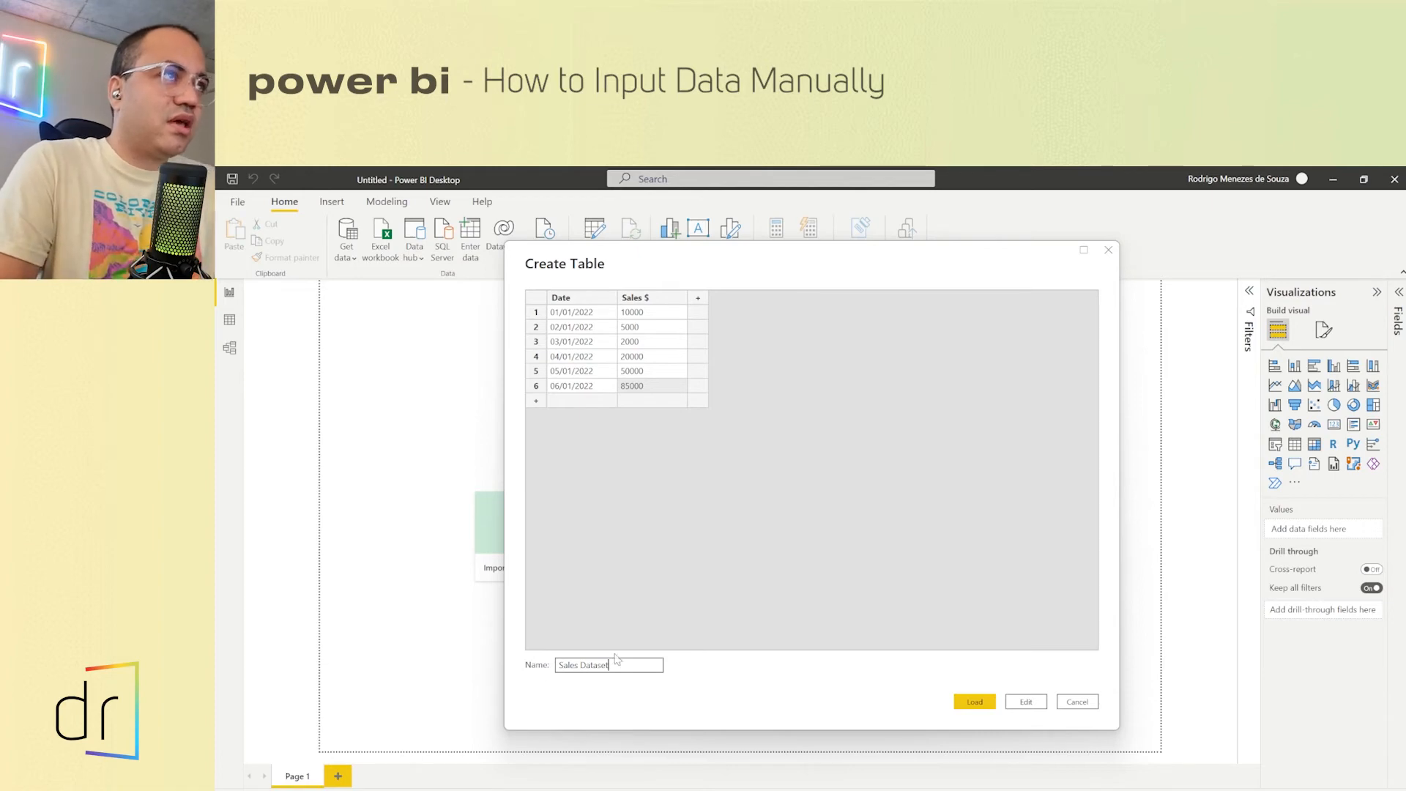
click(975, 702)
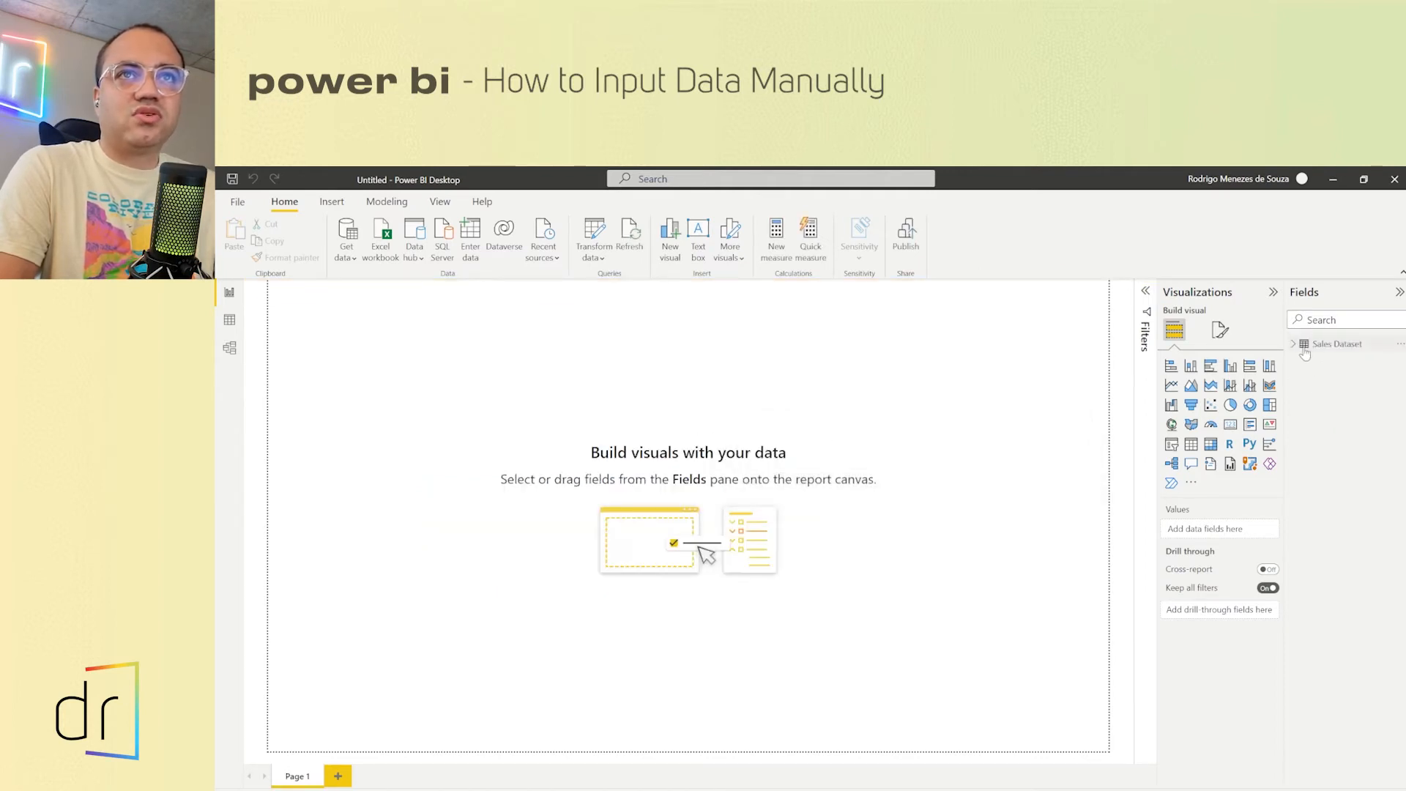
Step: Show the Sales Dataset in data view and examine the data types and formats of its Date and Sales $ columns
click(1293, 345)
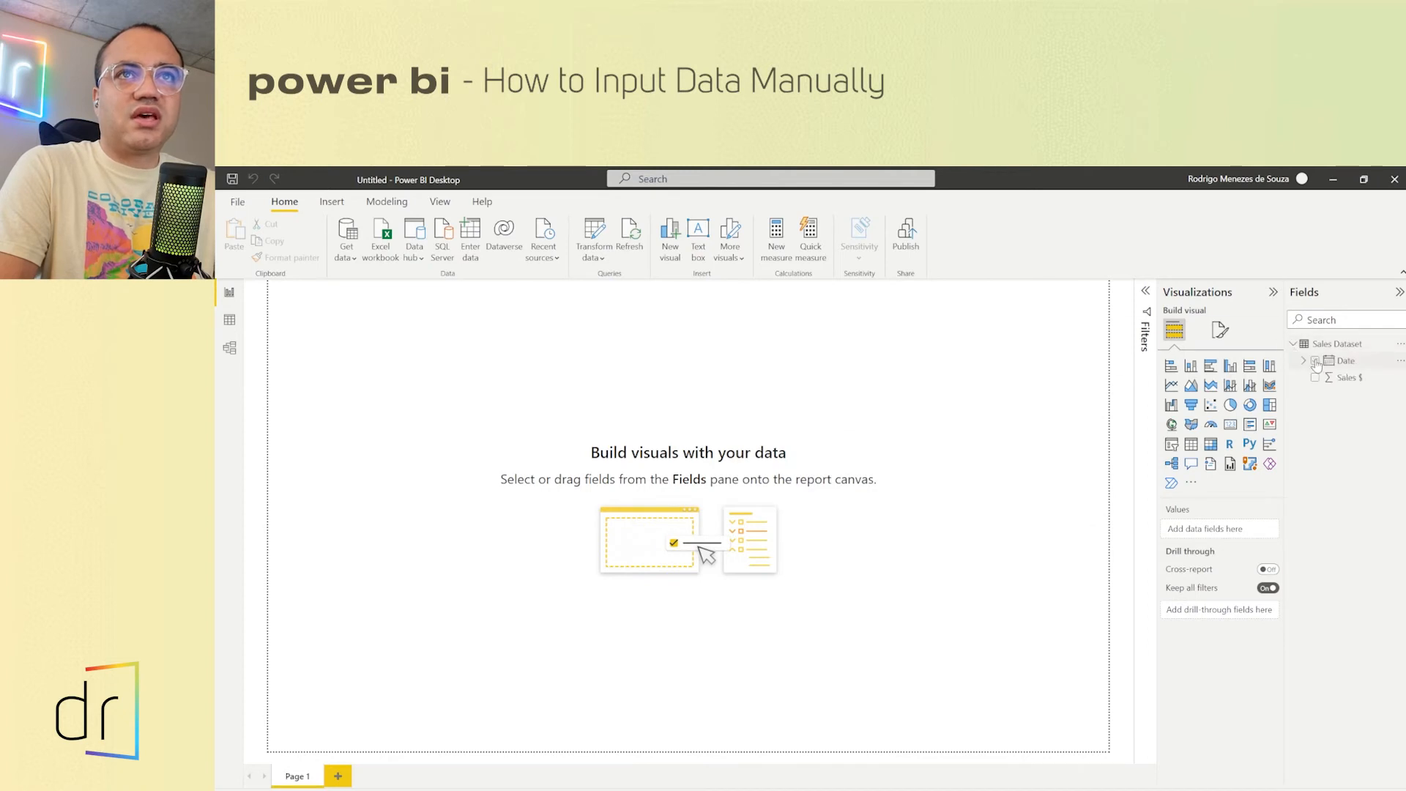
click(228, 322)
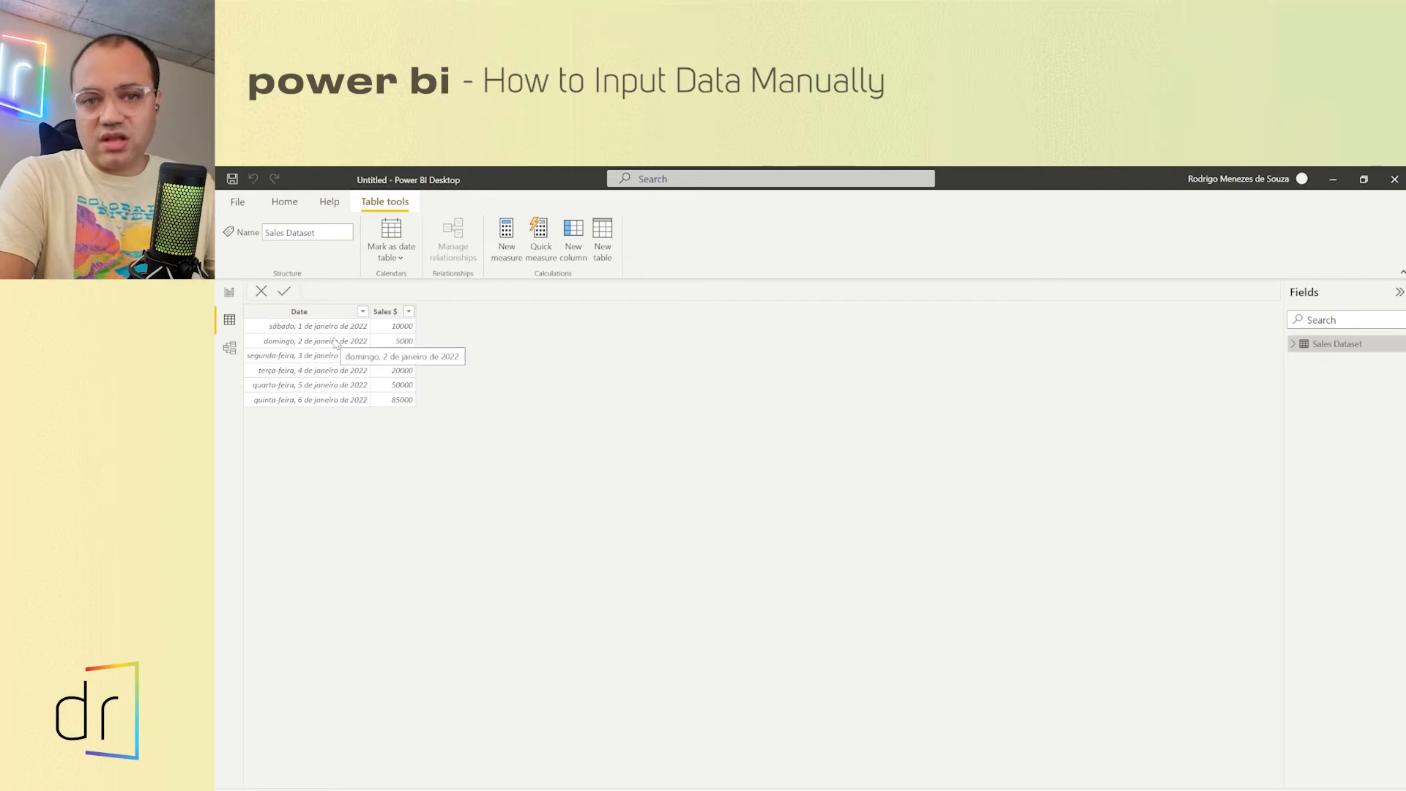
click(1296, 344)
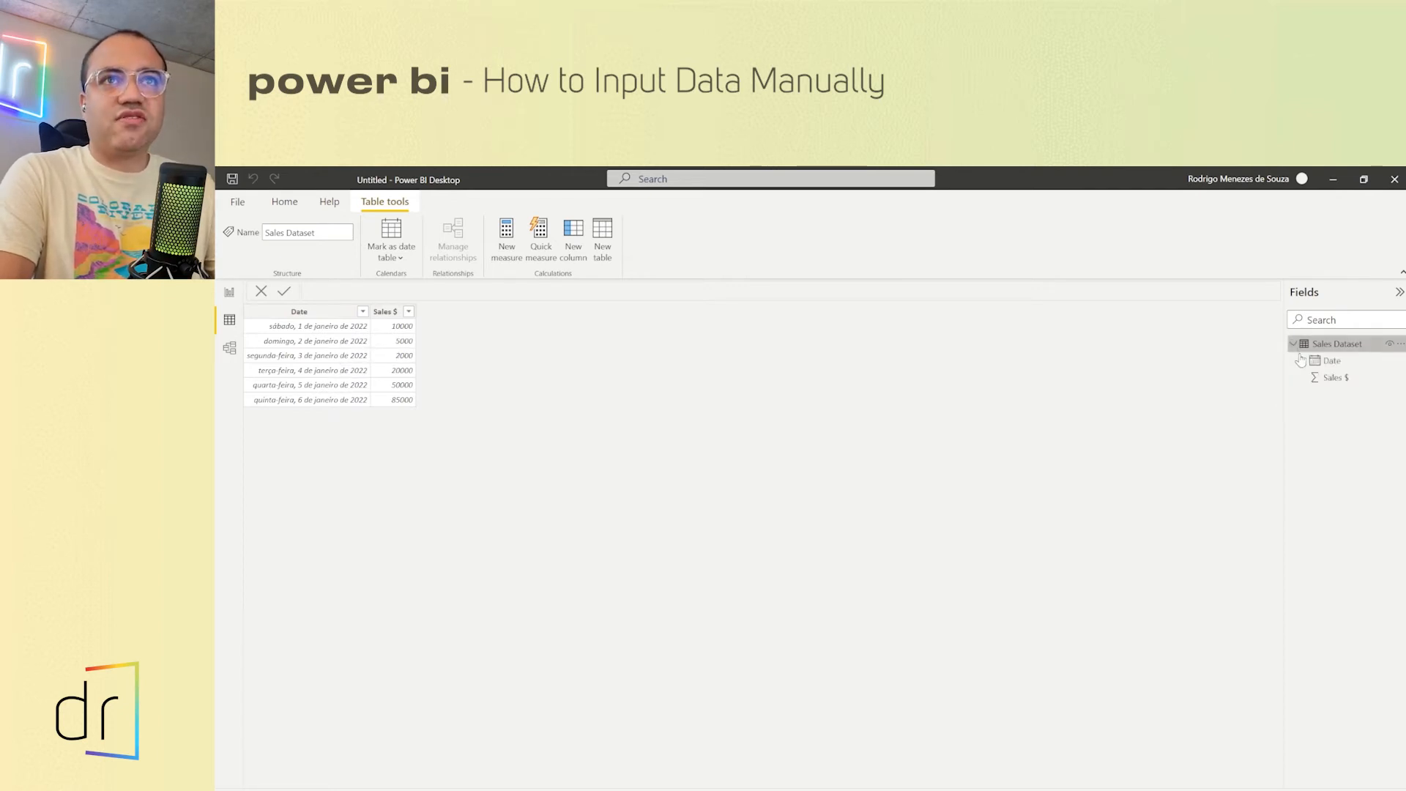
click(1330, 361)
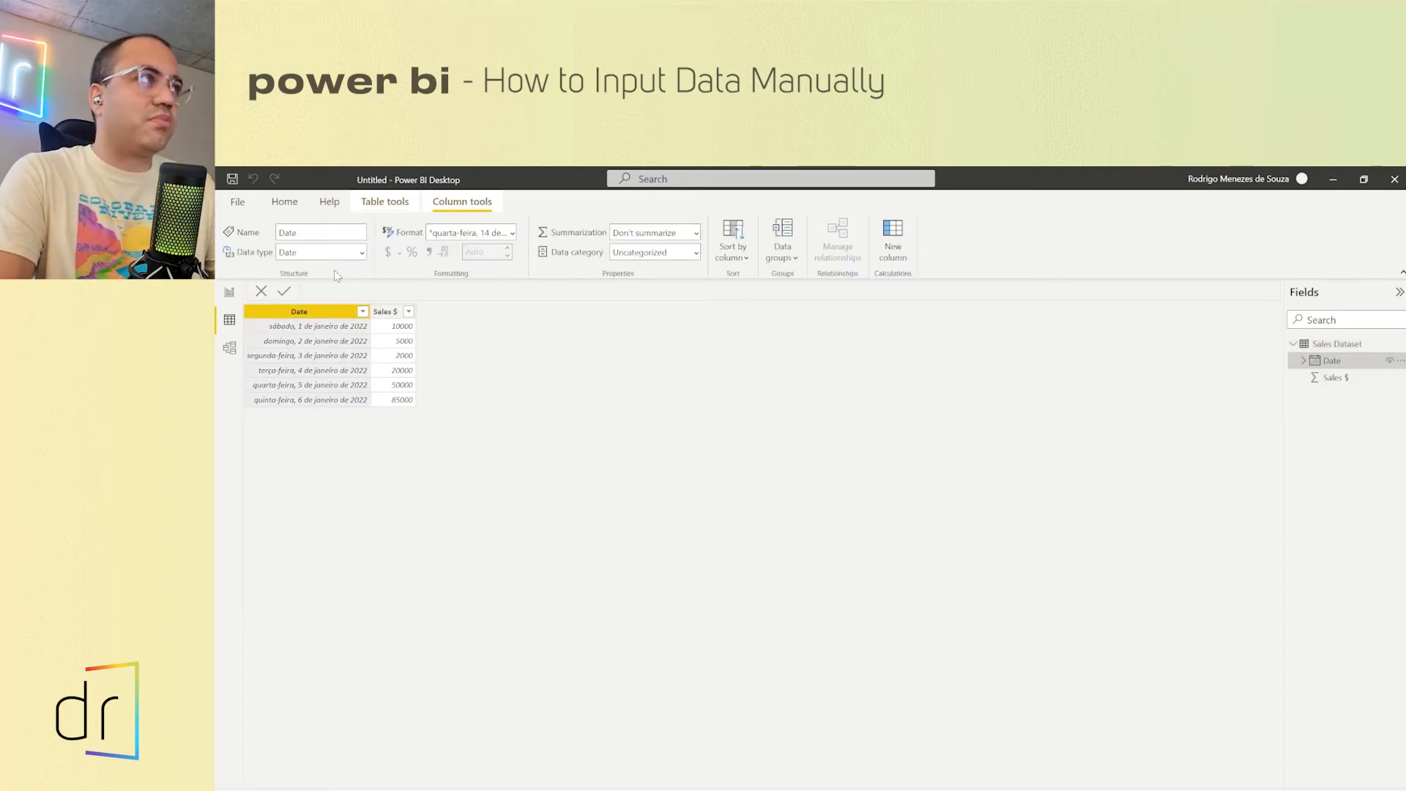
click(1327, 345)
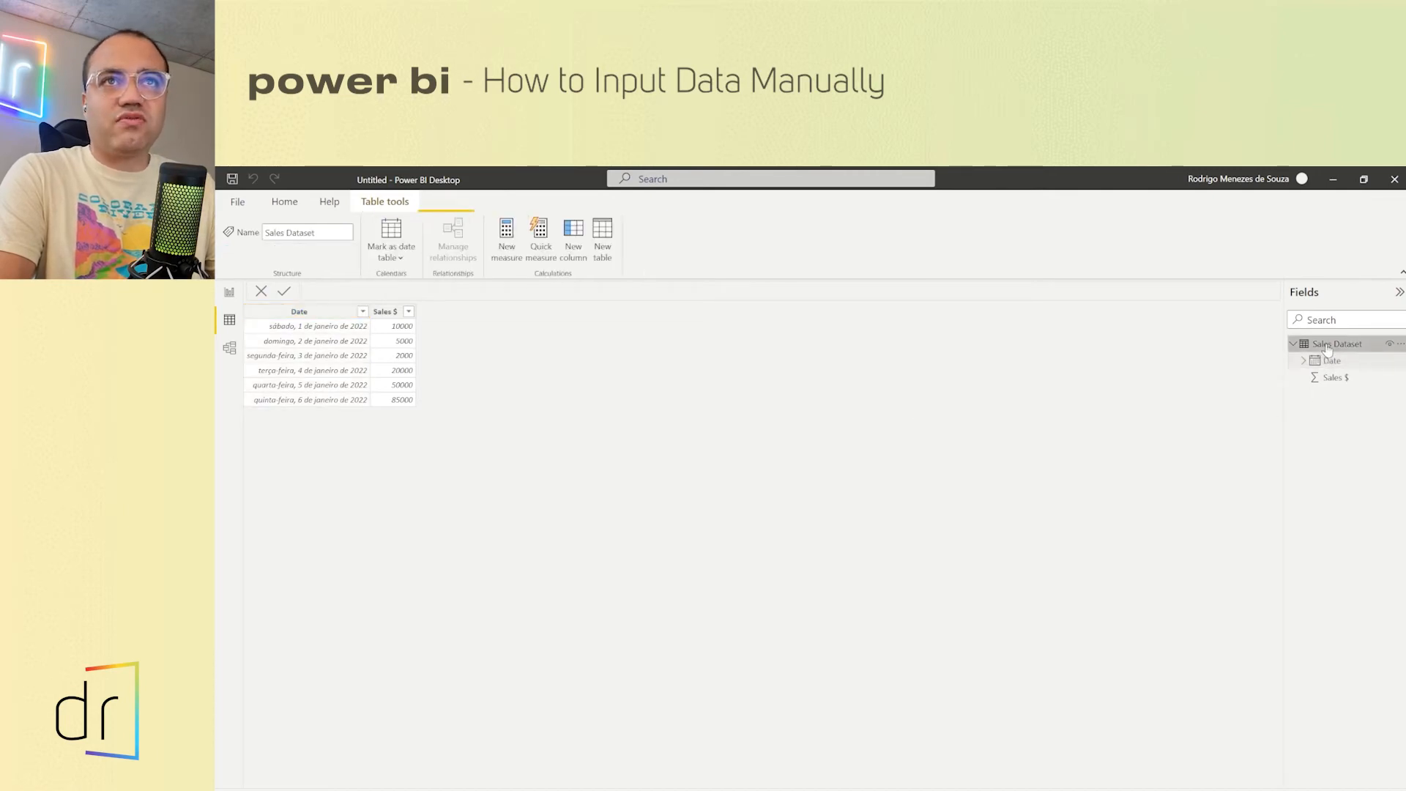
click(1342, 363)
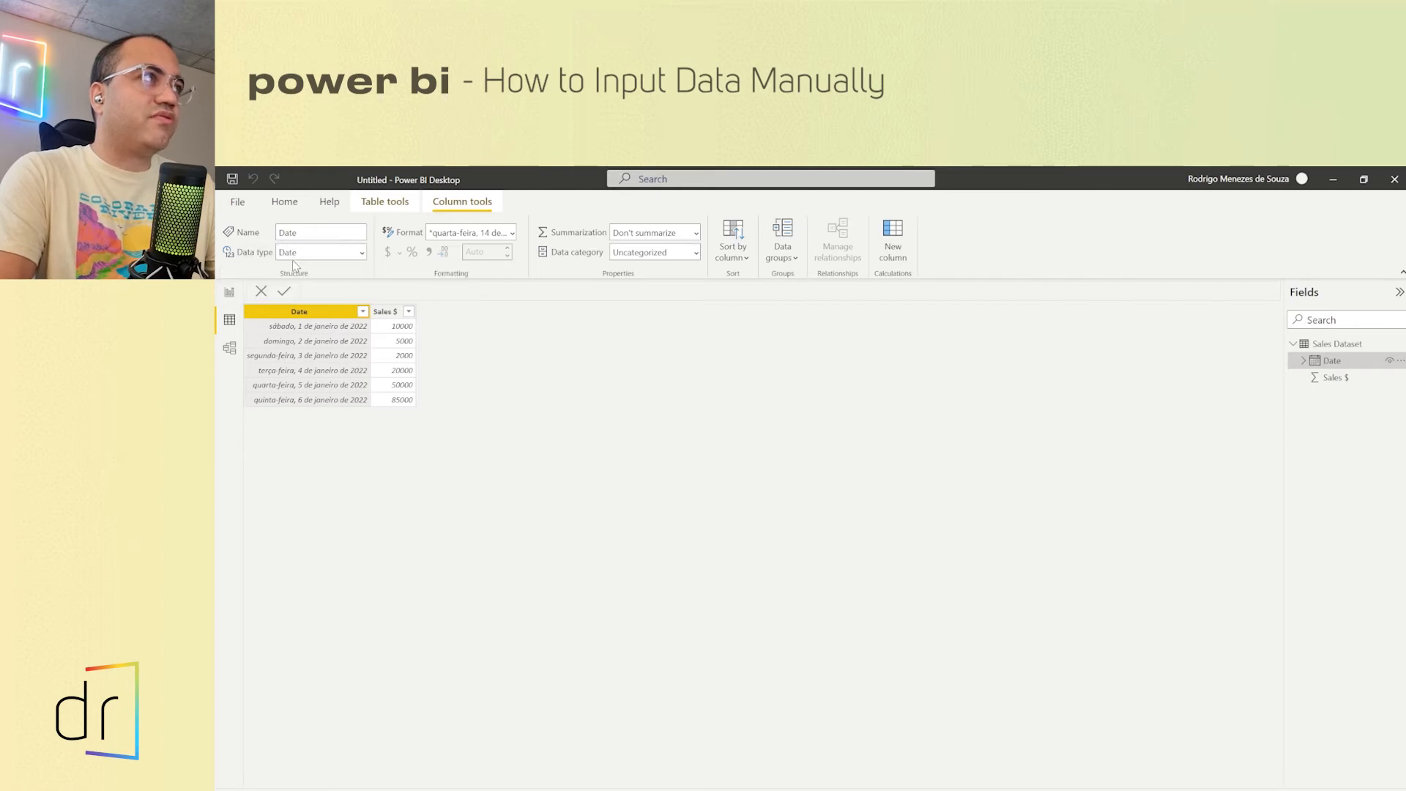
click(388, 329)
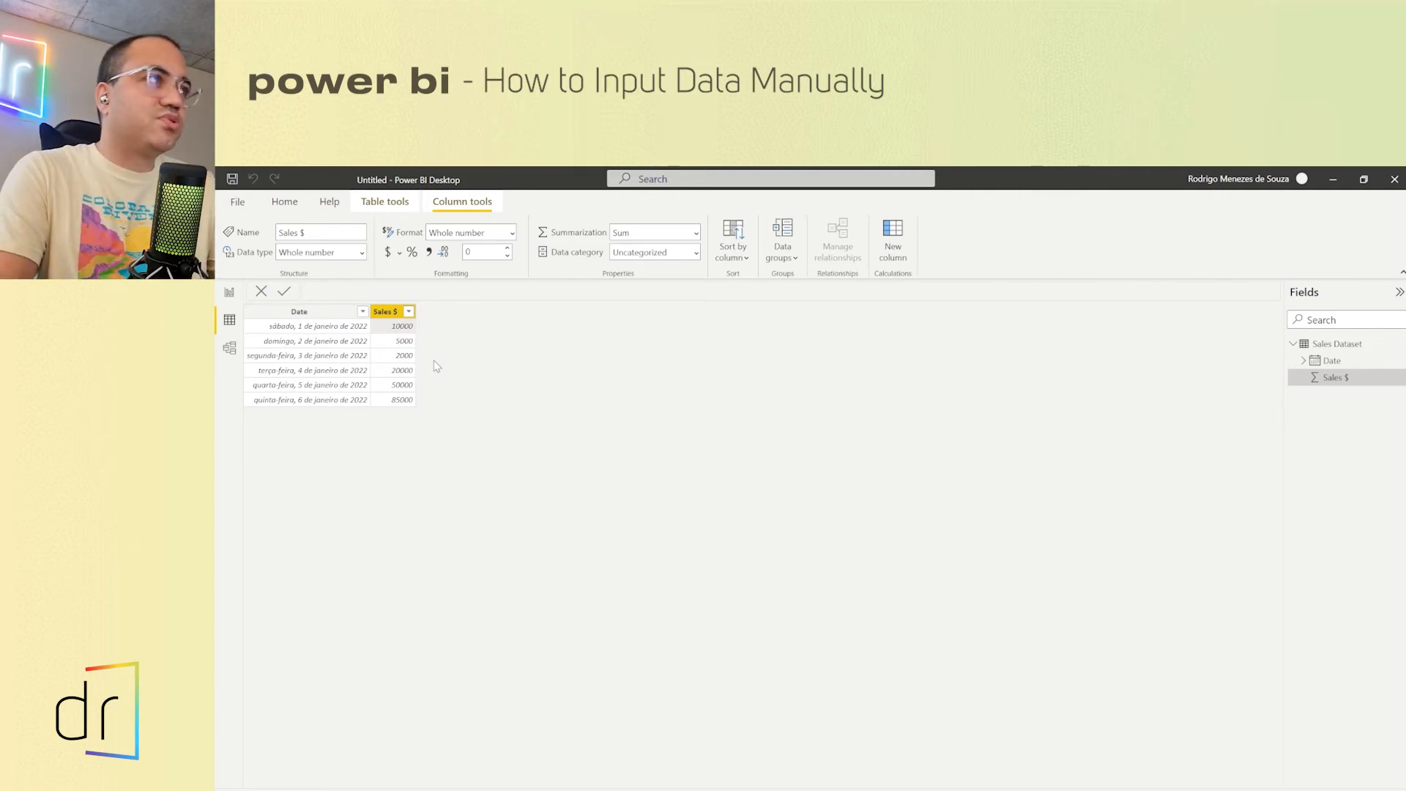
click(330, 322)
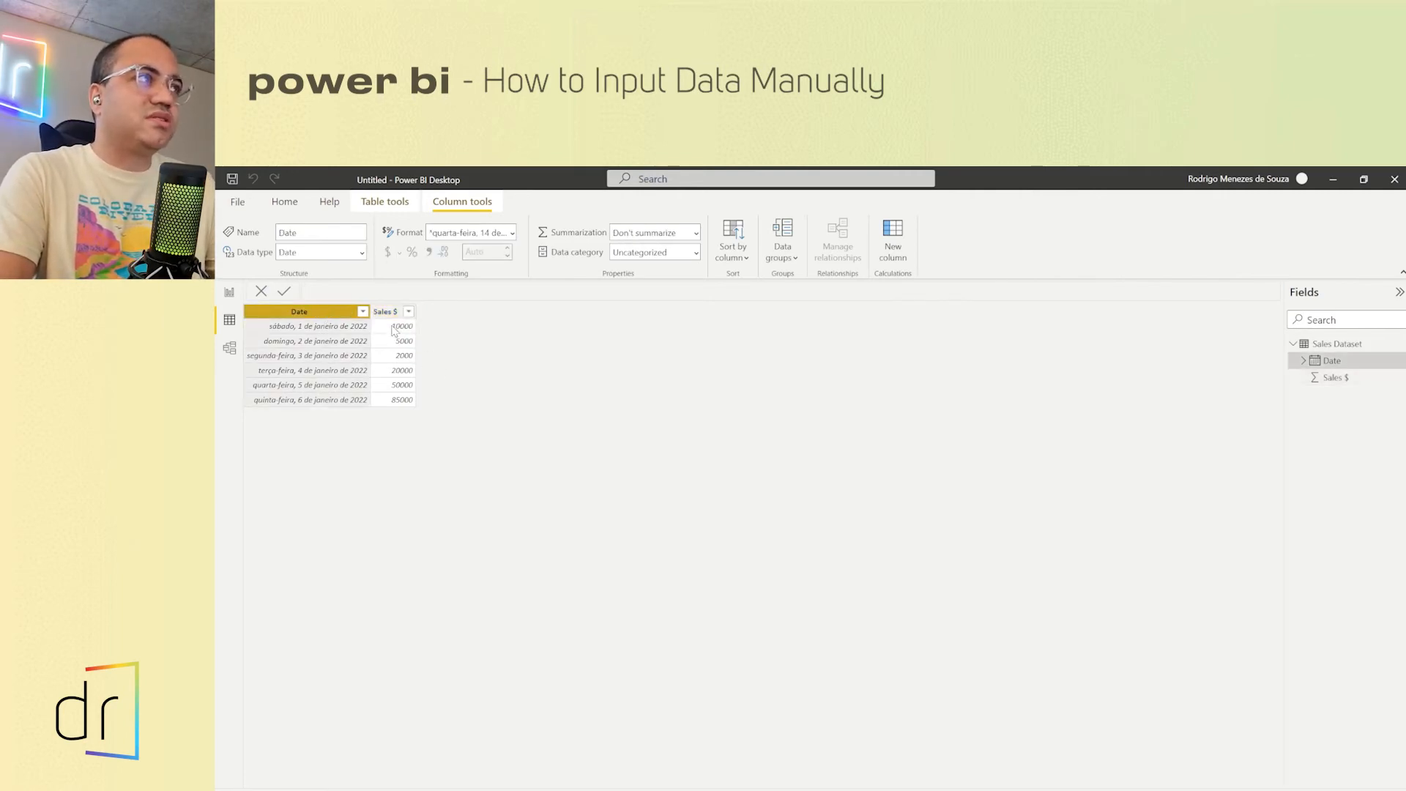
Step: Open the Sales Dataset query in Power Query Editor and reopen its Source step's manually entered table for editing
click(284, 202)
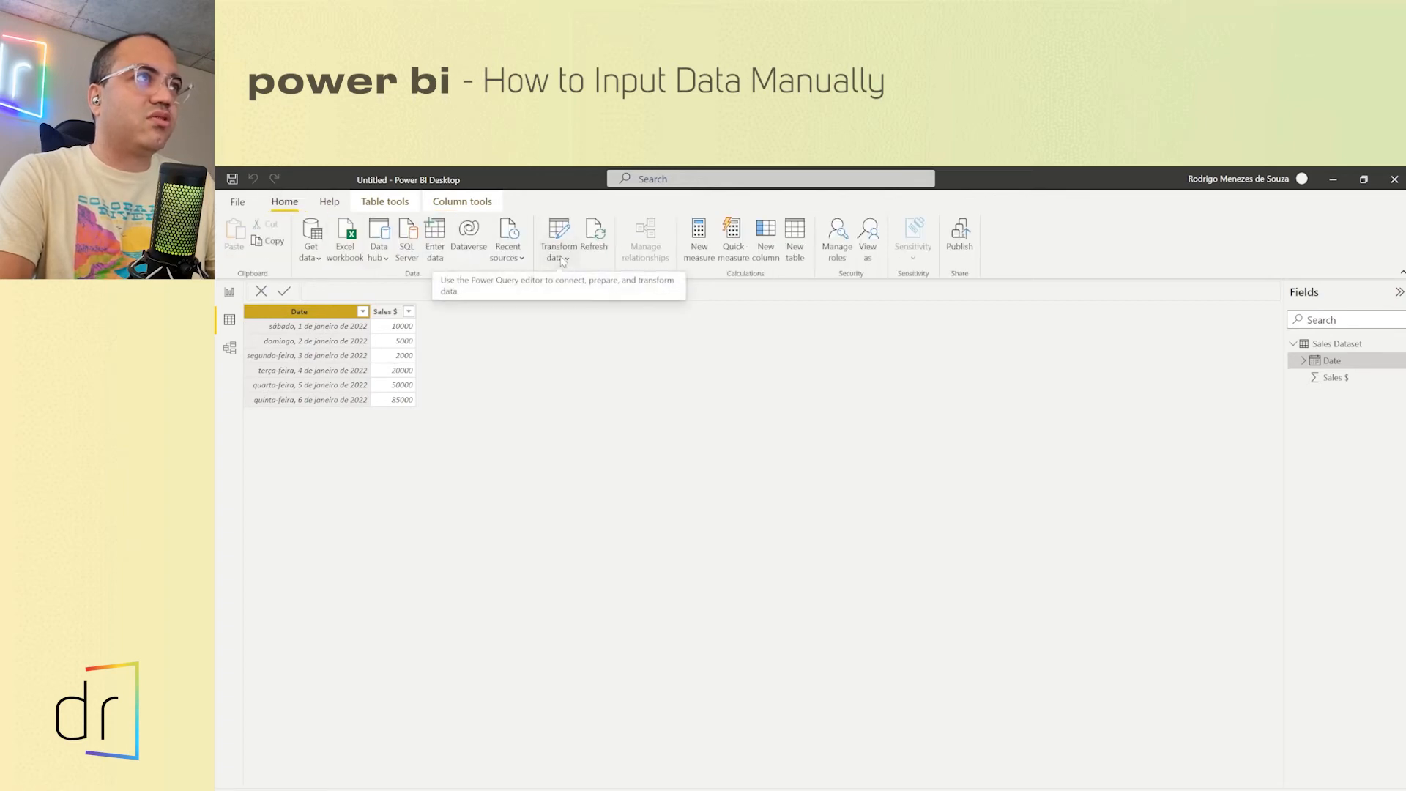
click(563, 261)
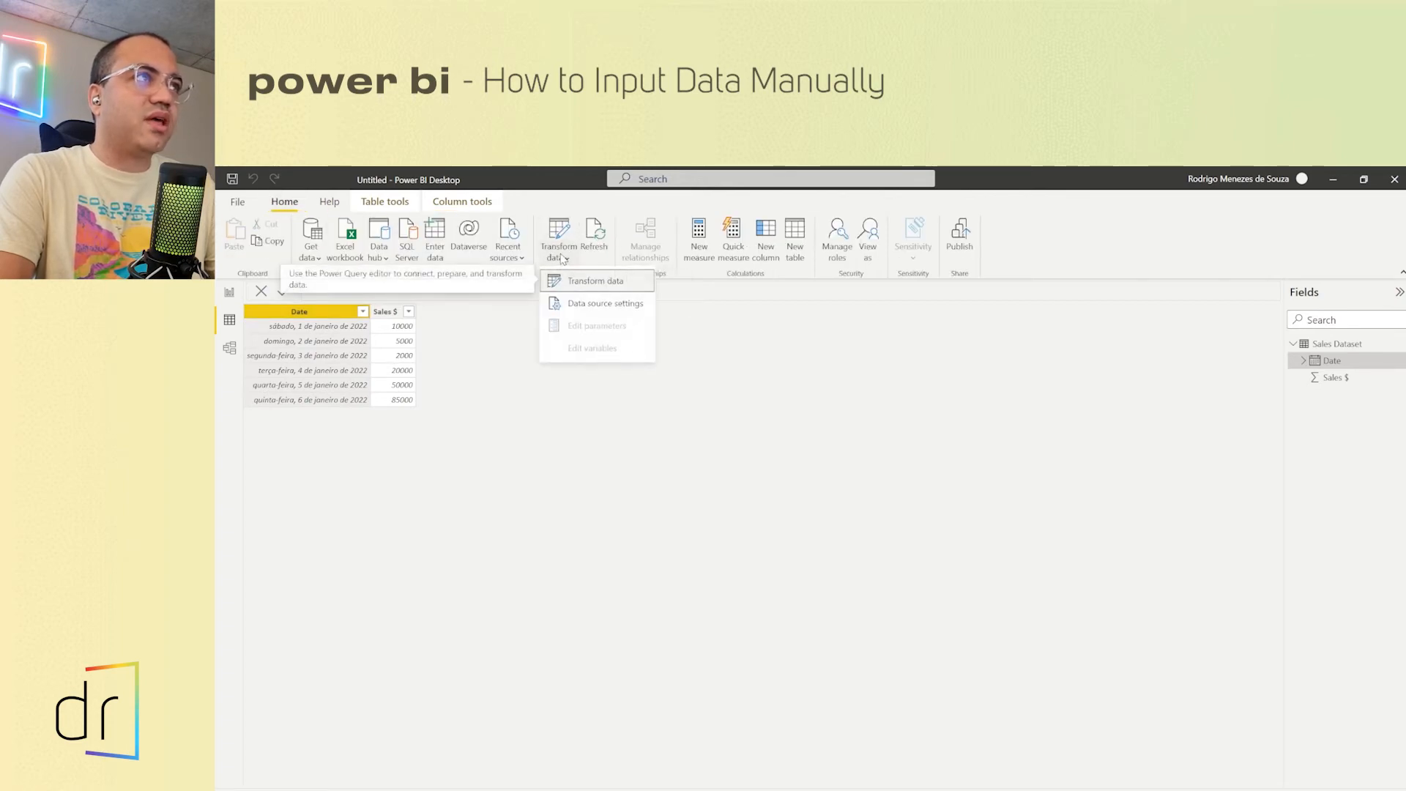
click(592, 290)
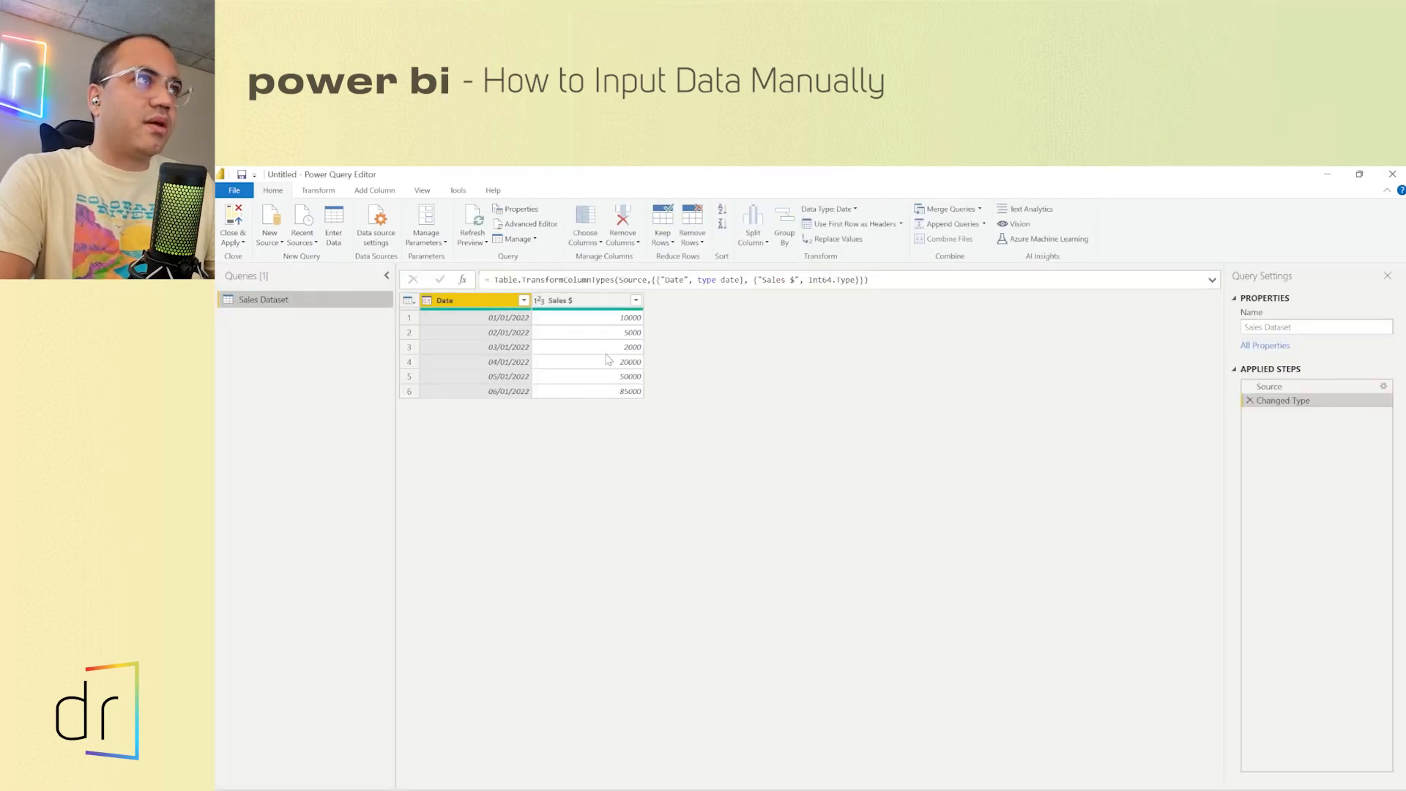
click(1322, 391)
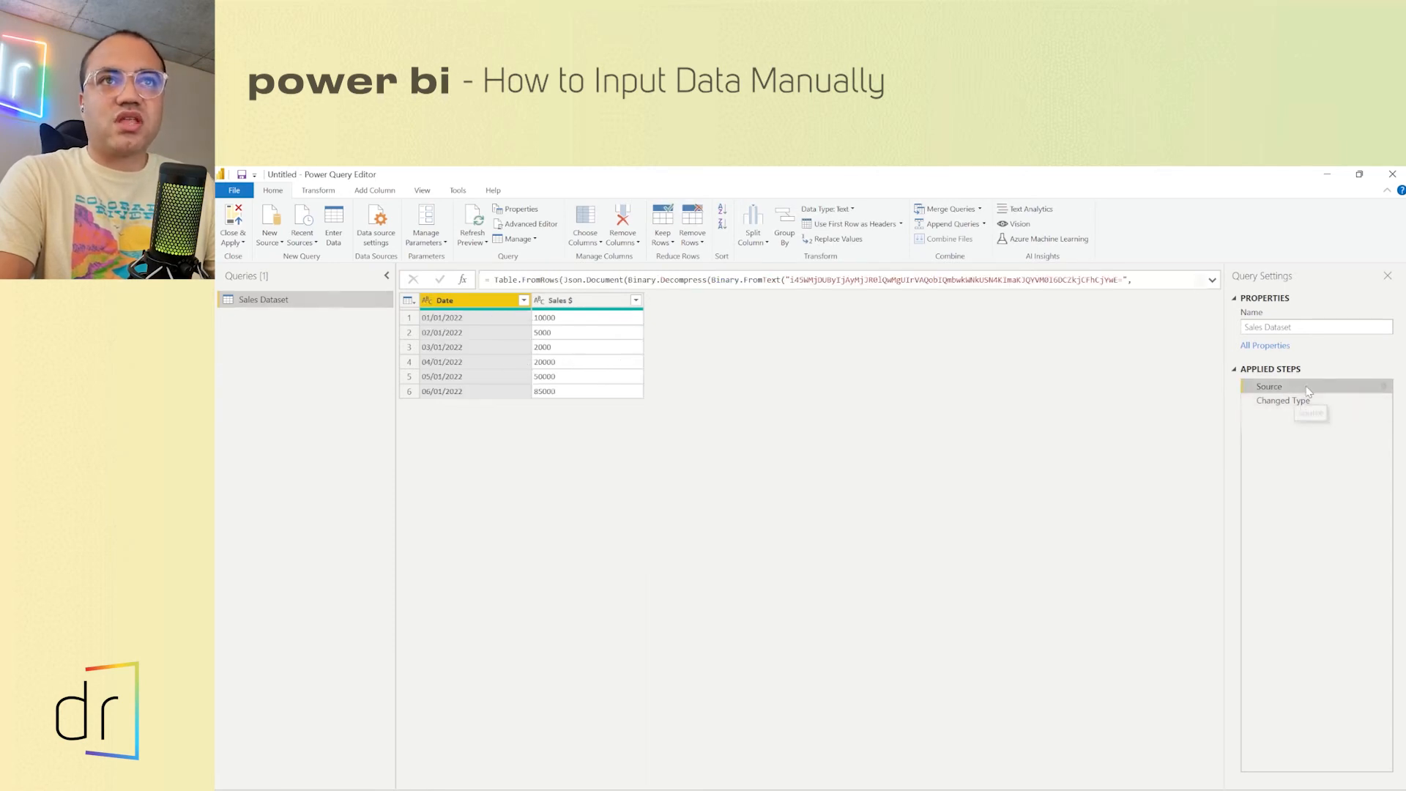
click(1383, 388)
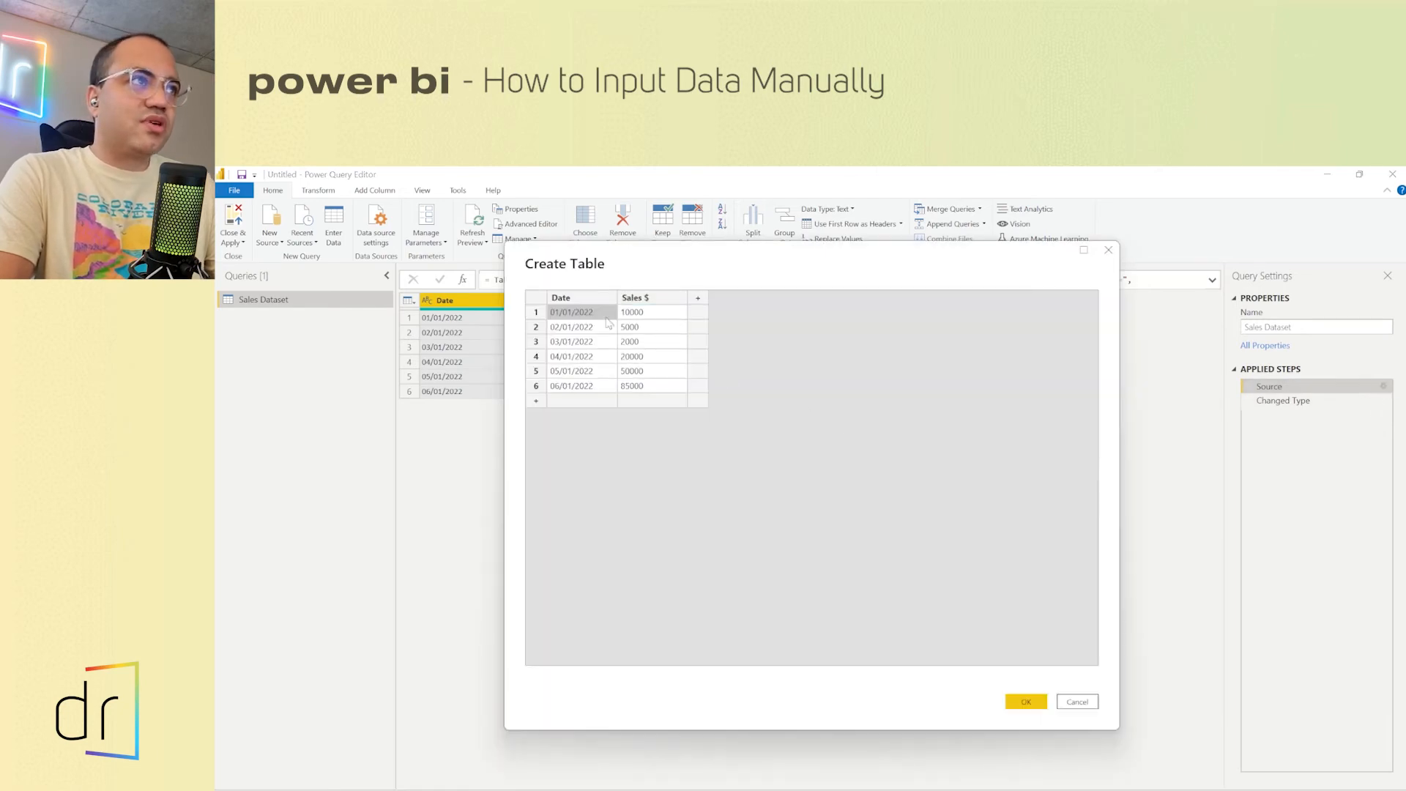
Step: Set the Sales $ value in row 6 to 8500 and confirm the edited source table
double_click(656, 387)
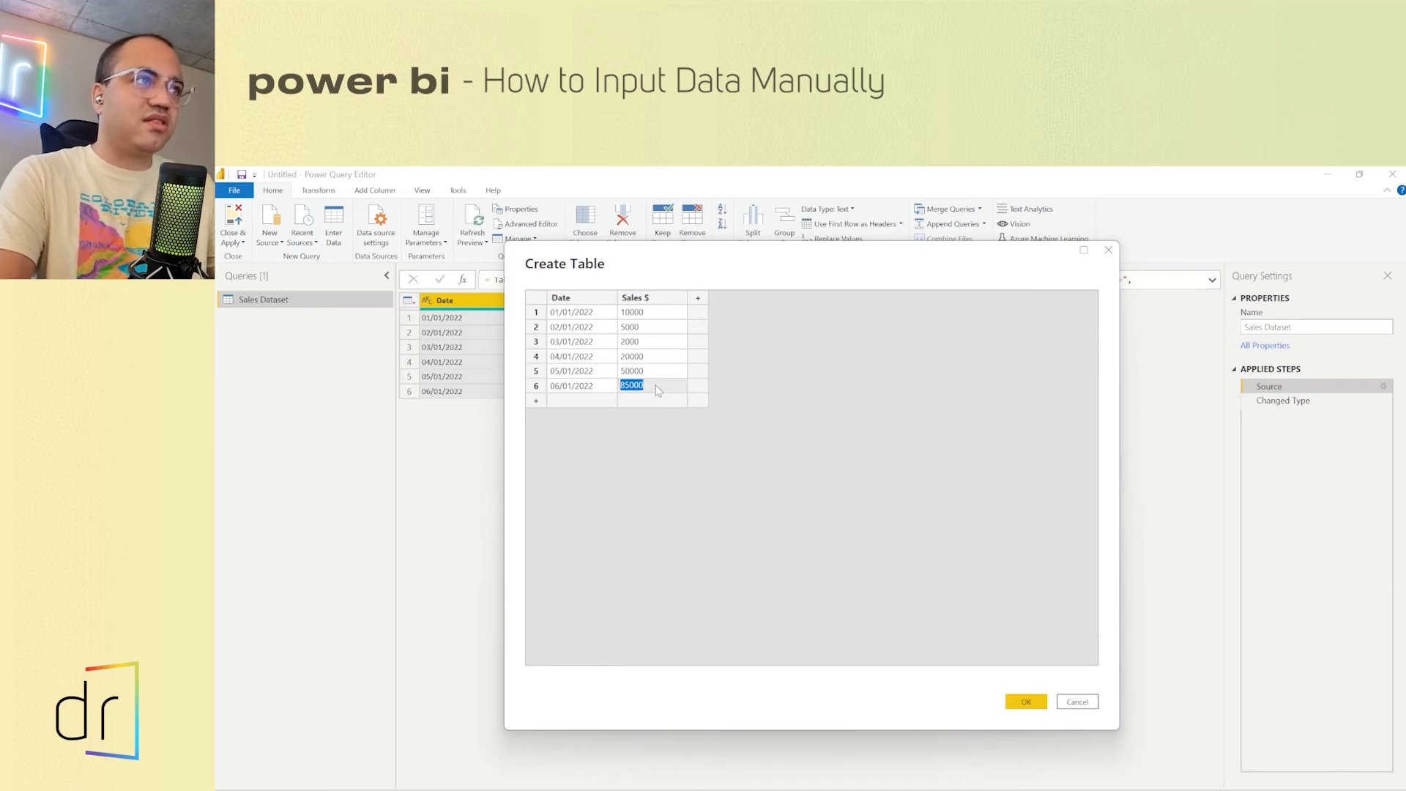
click(650, 389)
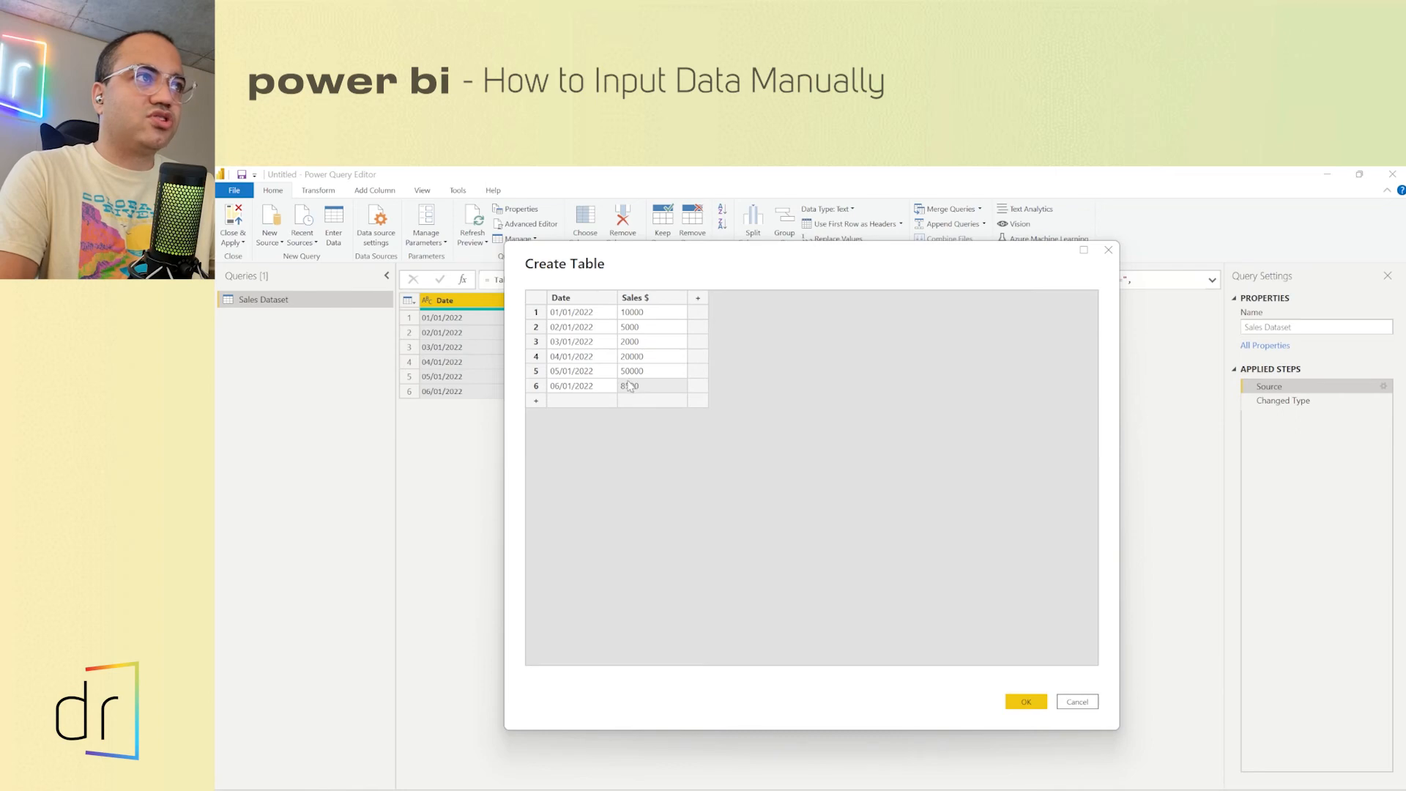
click(1026, 702)
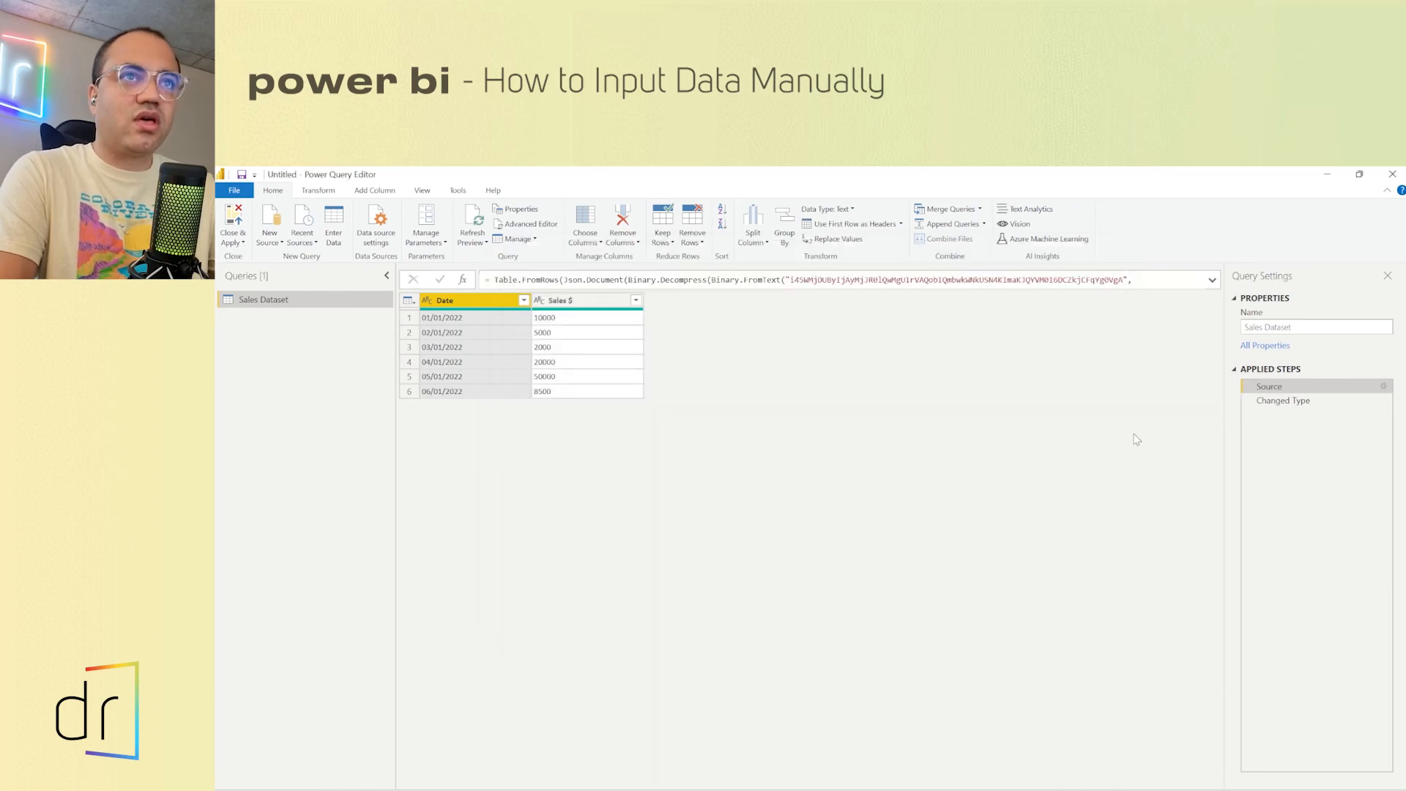
Step: Return to the Changed Type step, apply the query changes to the model, and check the Sales $ column in data view
click(1278, 401)
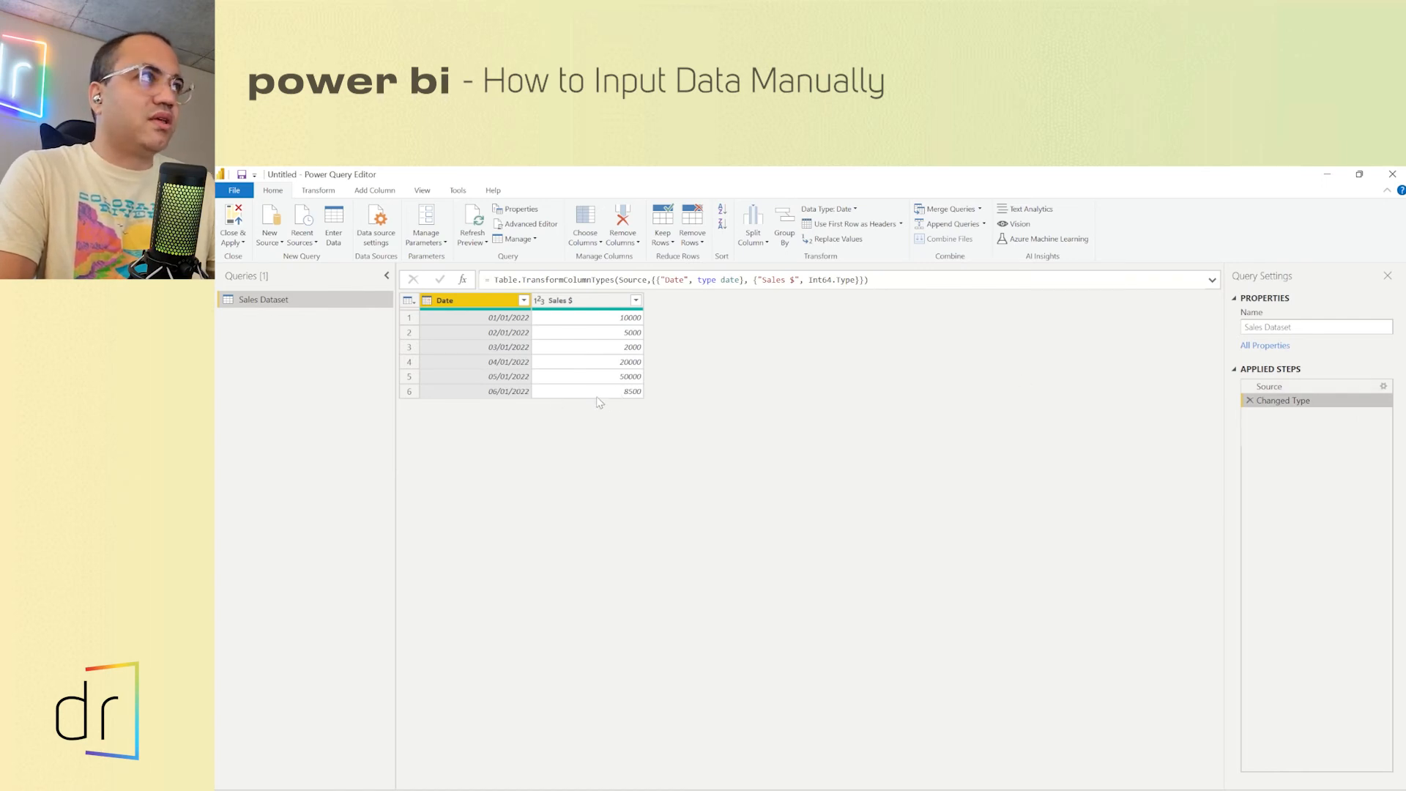
click(234, 222)
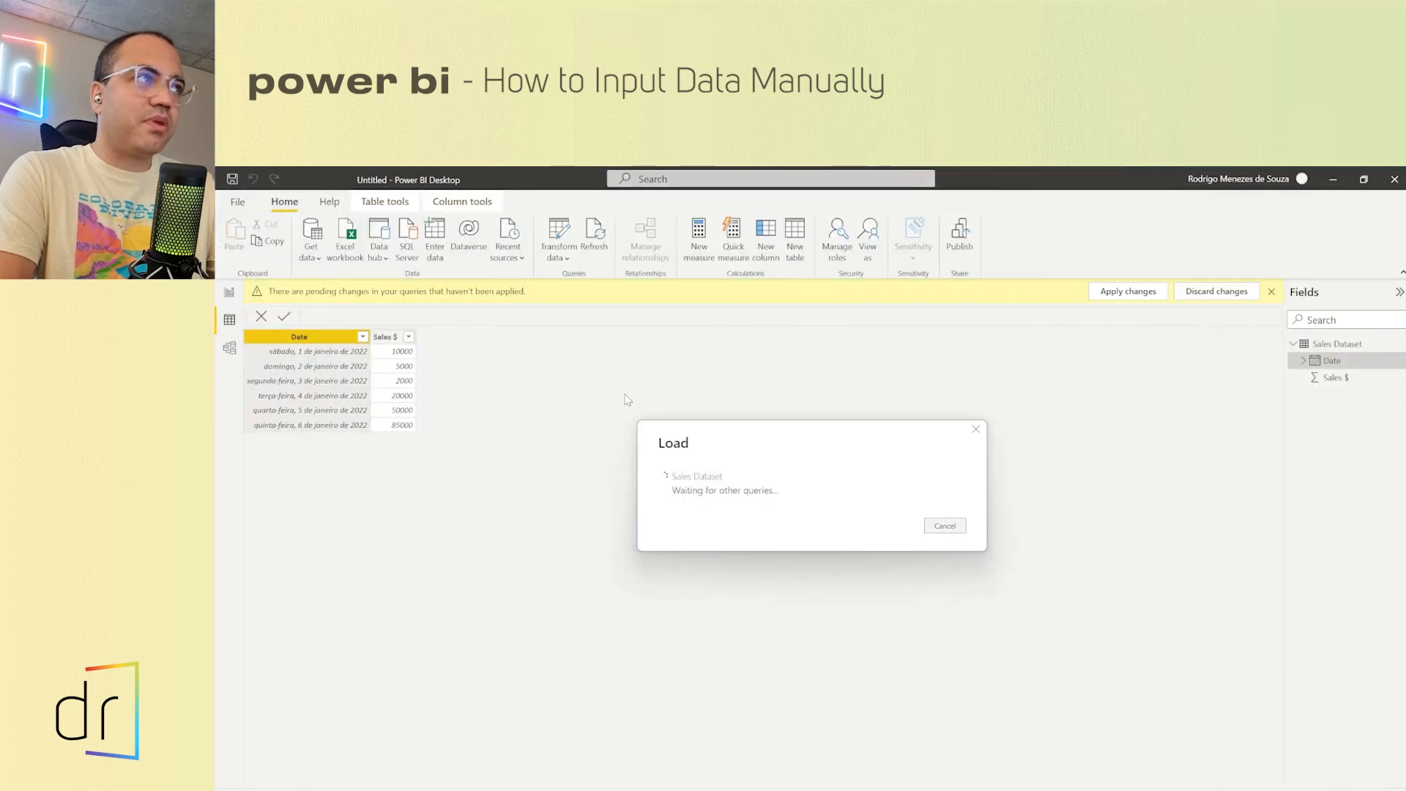
click(399, 397)
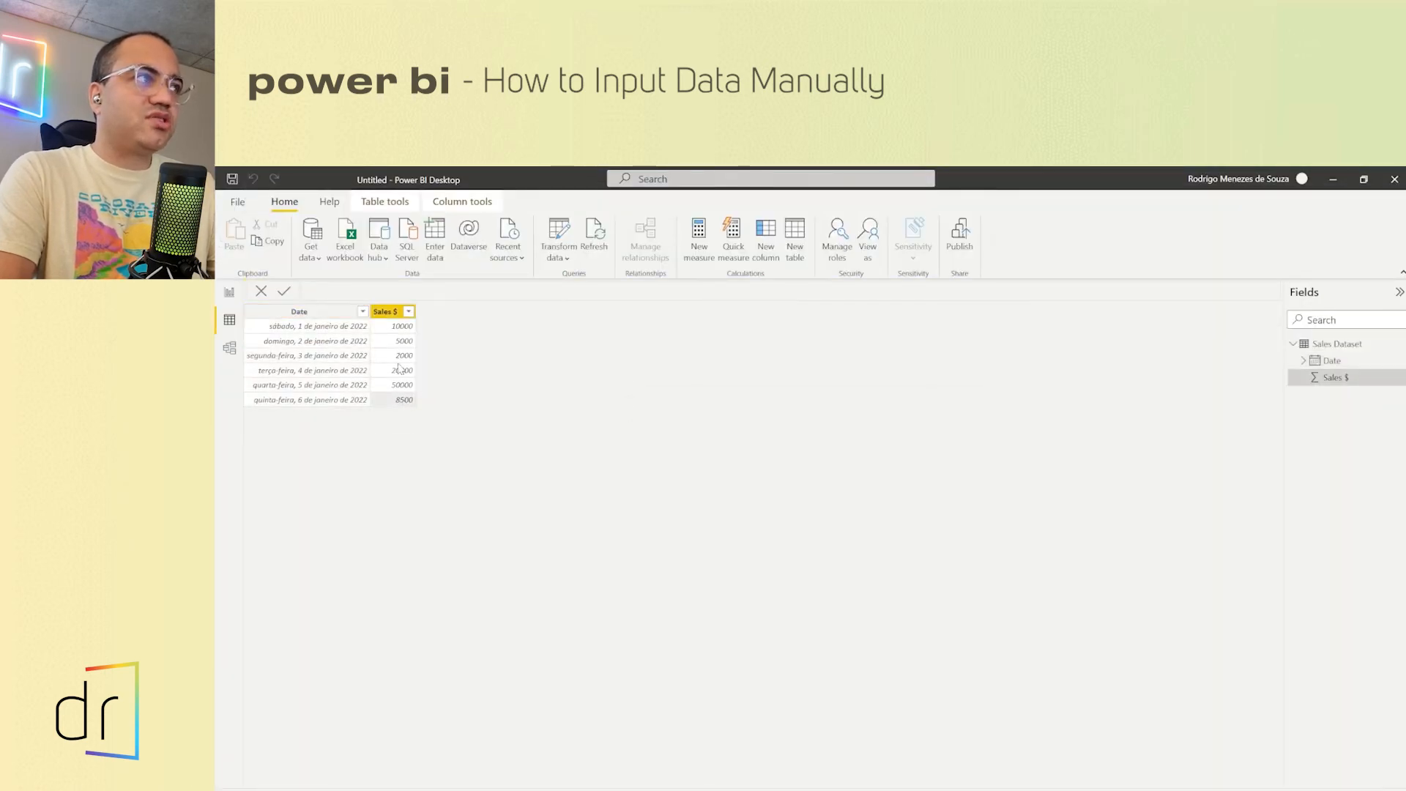